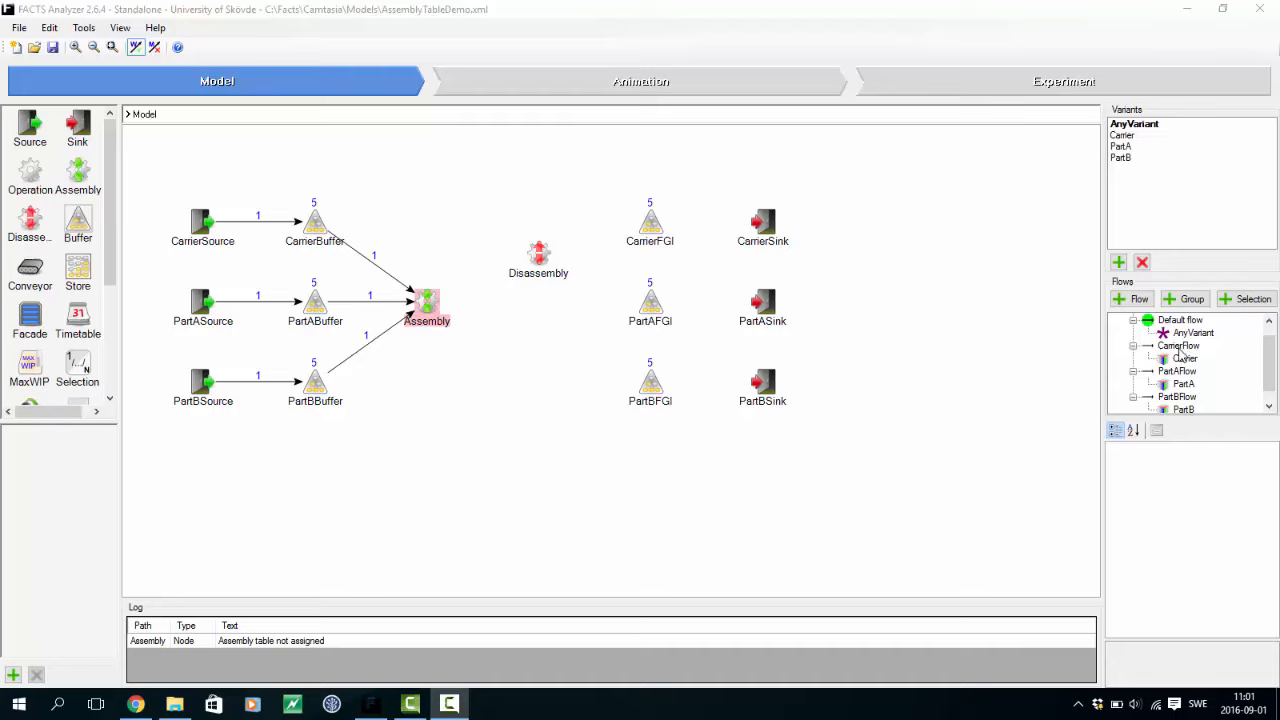
# Step: Examine the routes of CarrierFlow, PartAFlow and PartBFlow through the model, one flow at a time
pyautogui.click(1179, 346)
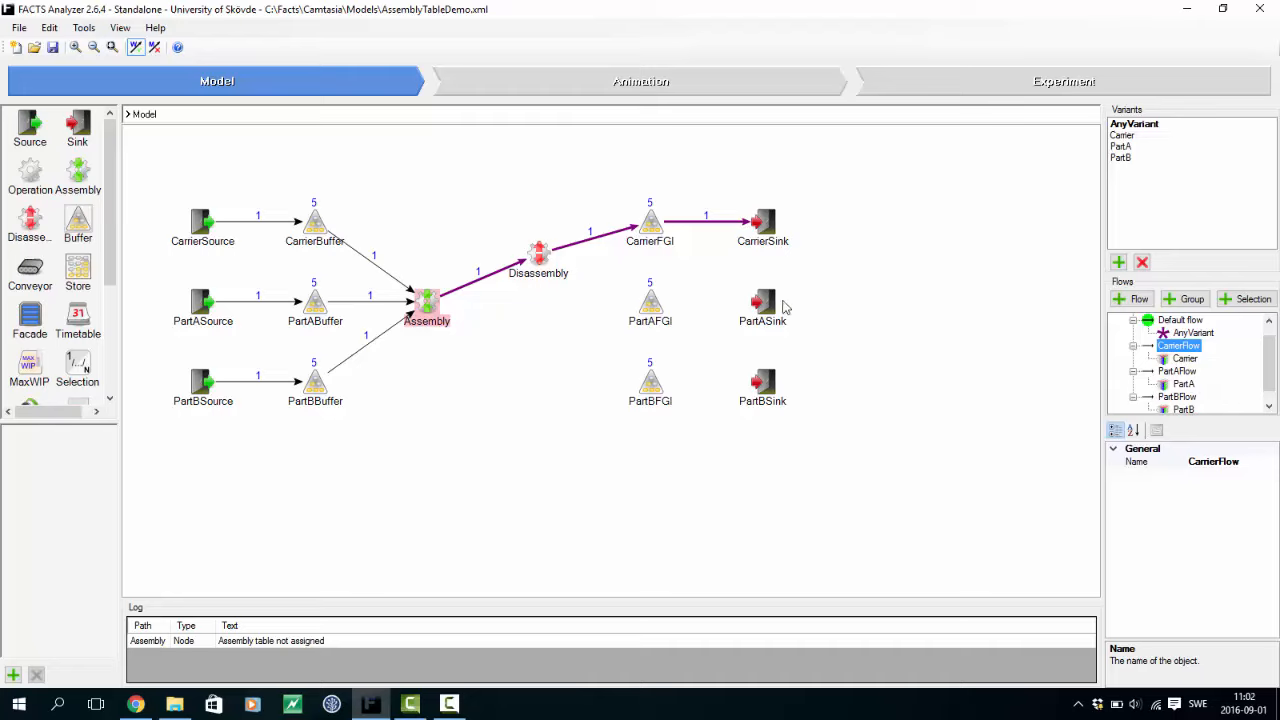
pyautogui.click(1175, 372)
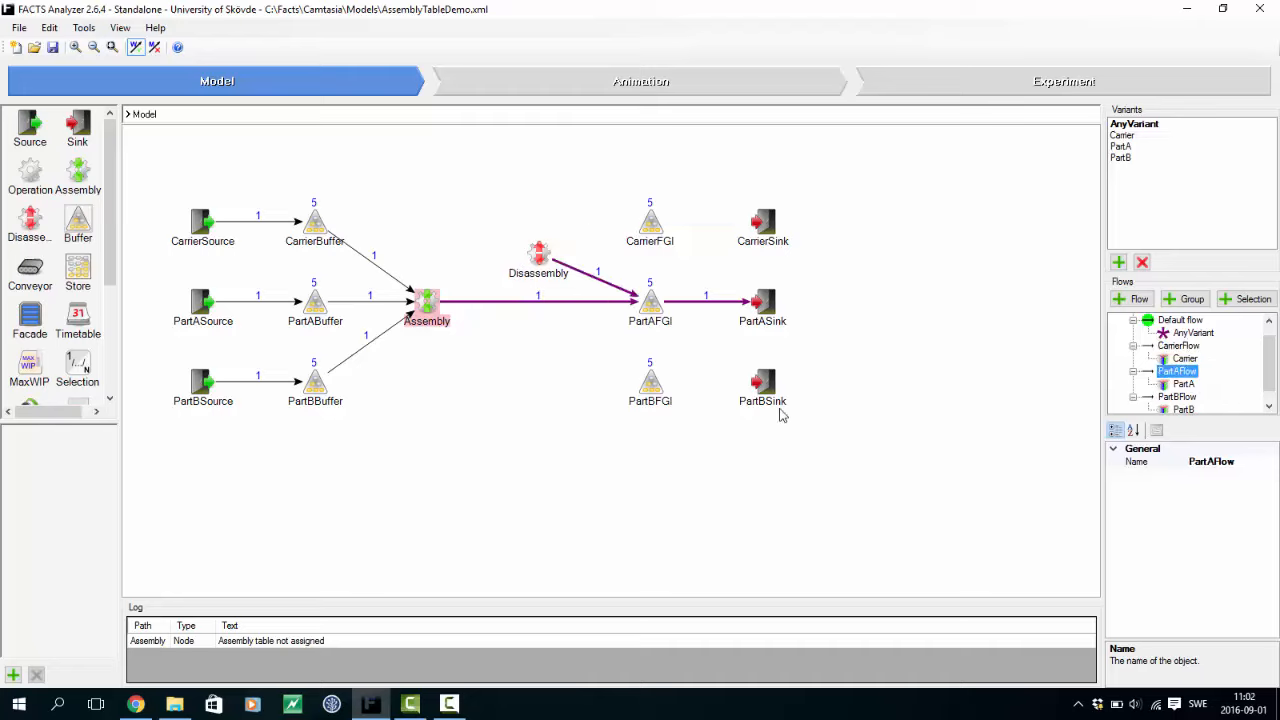
pyautogui.moveTo(428, 312)
pyautogui.click(1178, 397)
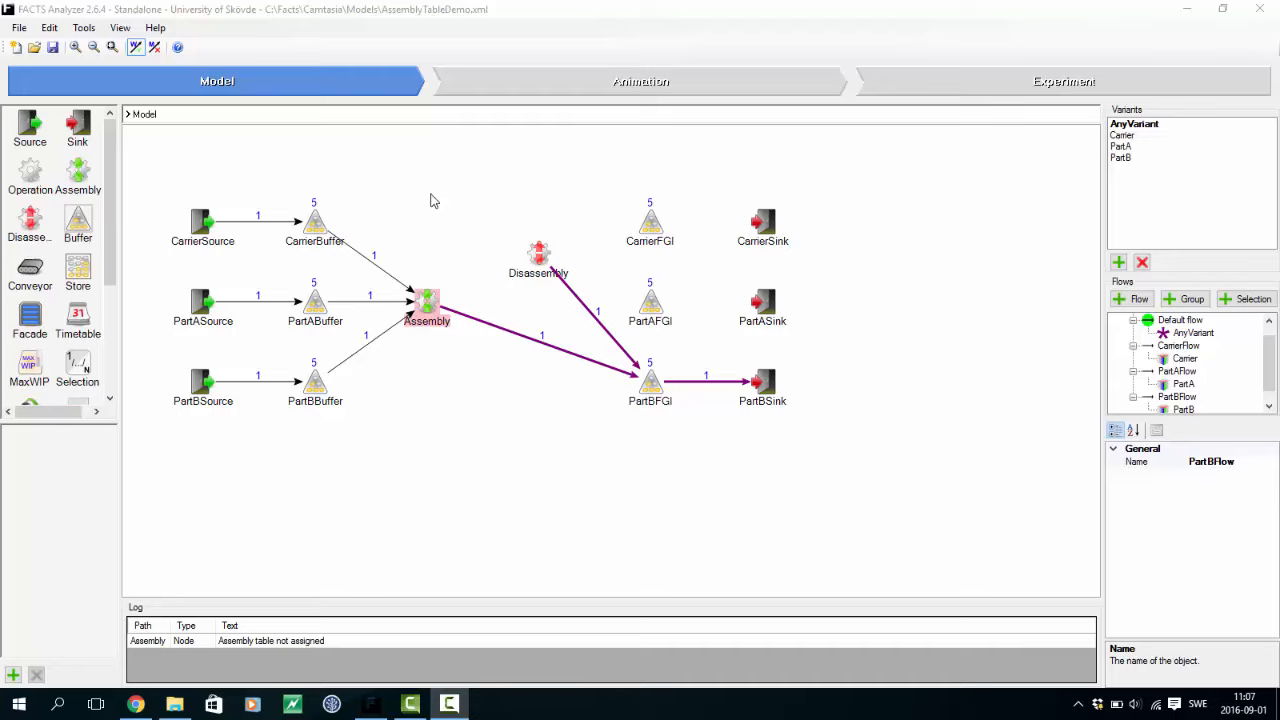
# Step: Open the Assembly station's assembly table and add the Carrier variant to it as the container
pyautogui.click(437, 302)
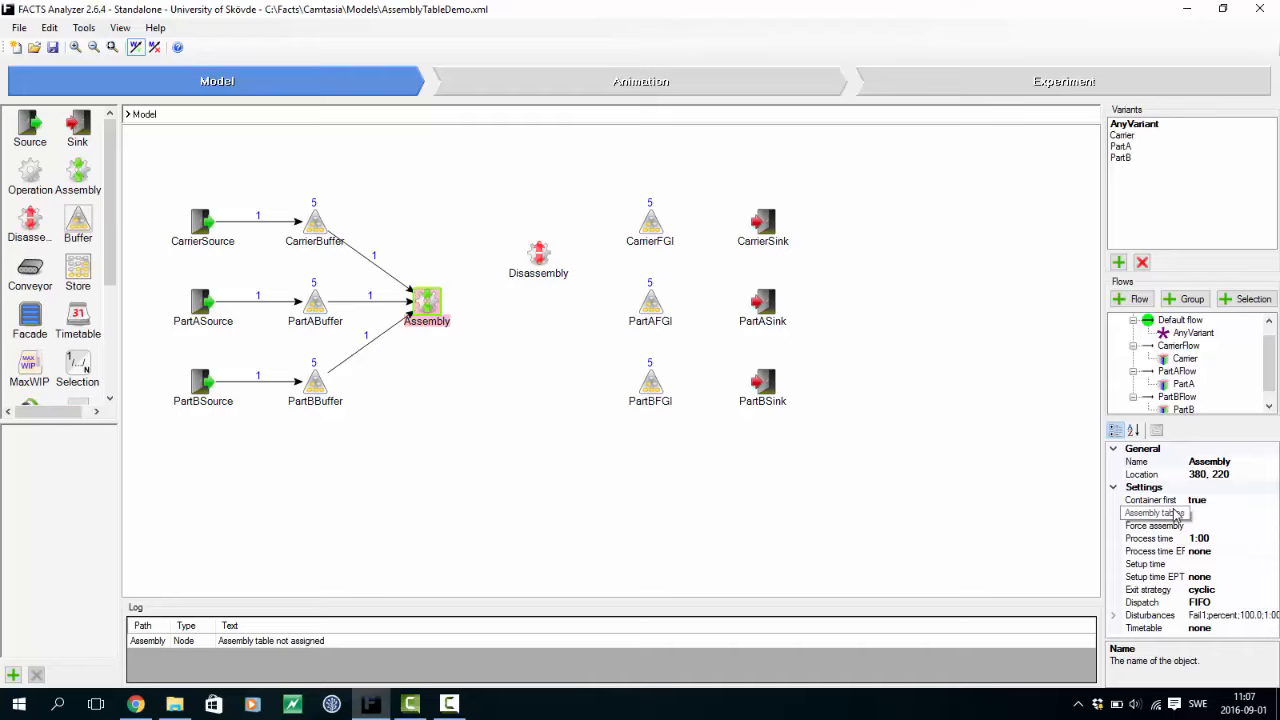
pyautogui.click(1222, 513)
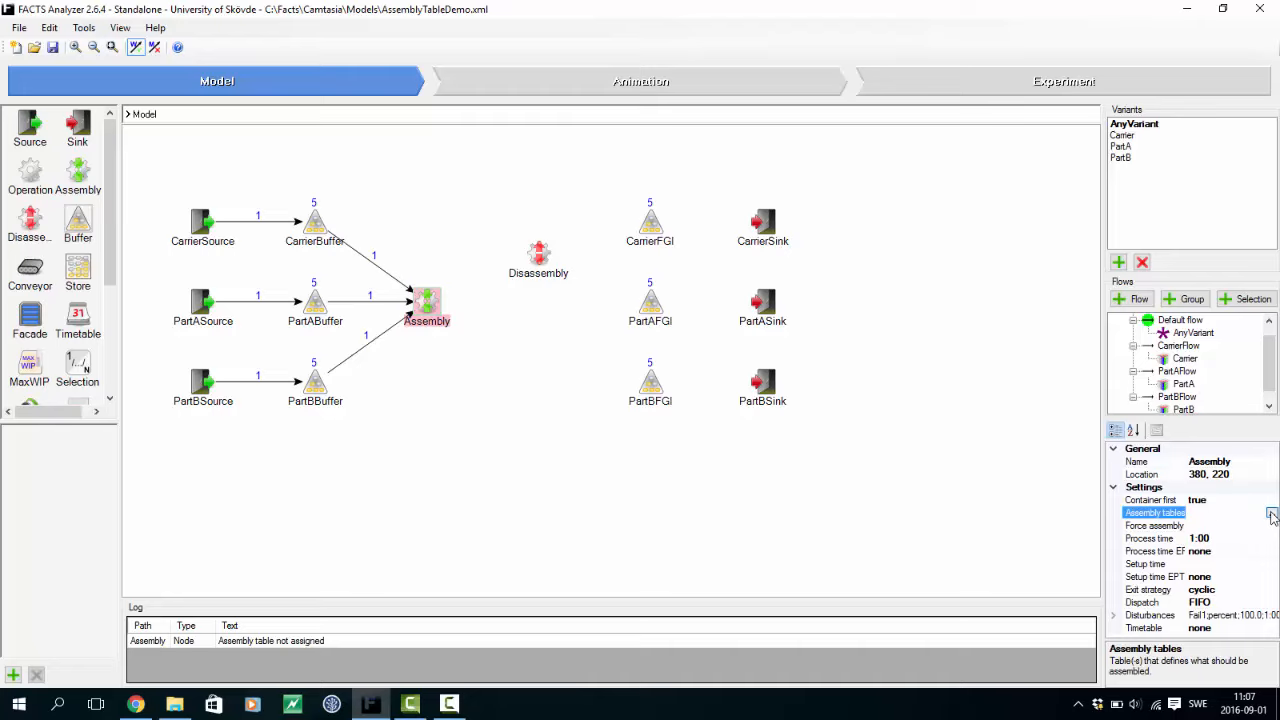
pyautogui.click(1271, 514)
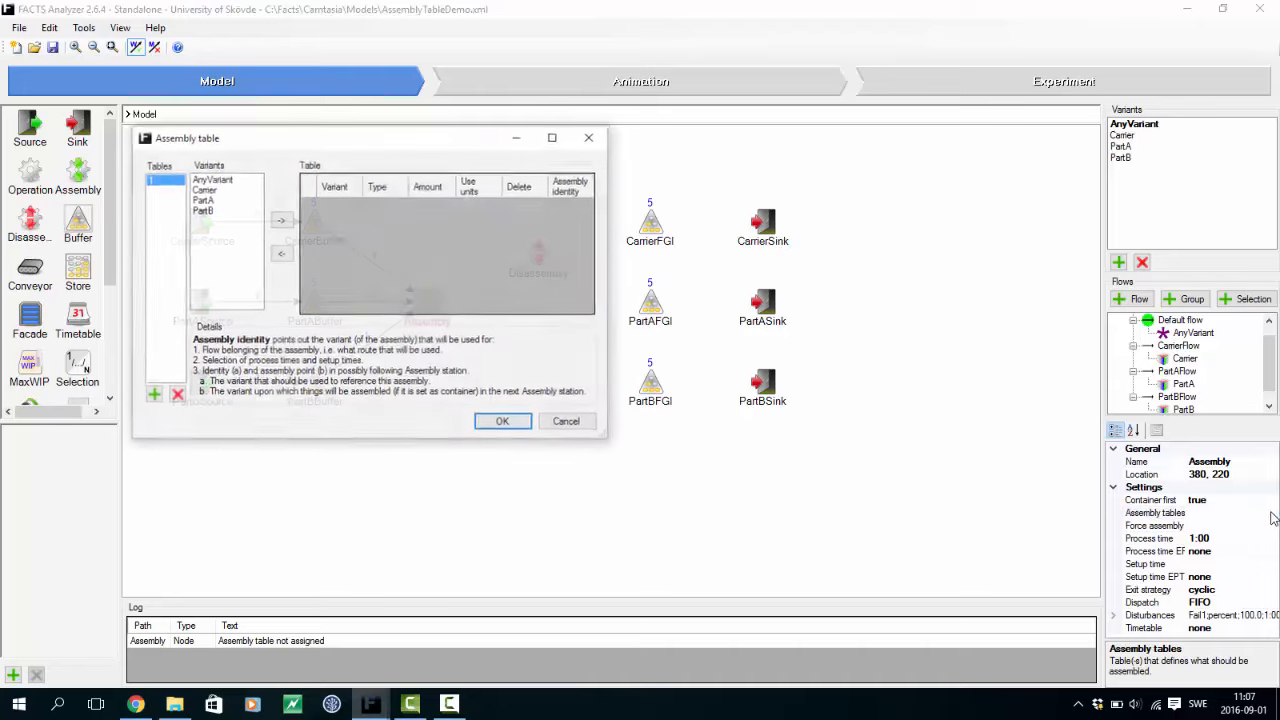
pyautogui.click(206, 191)
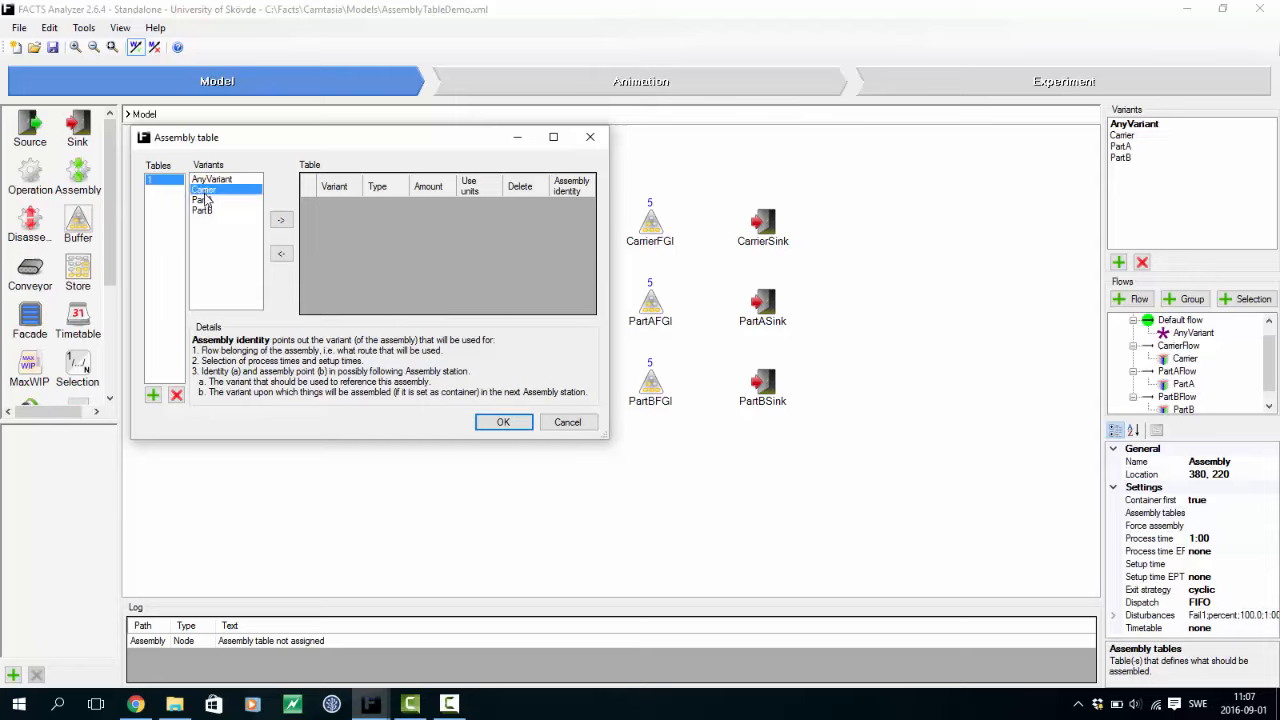
pyautogui.click(284, 223)
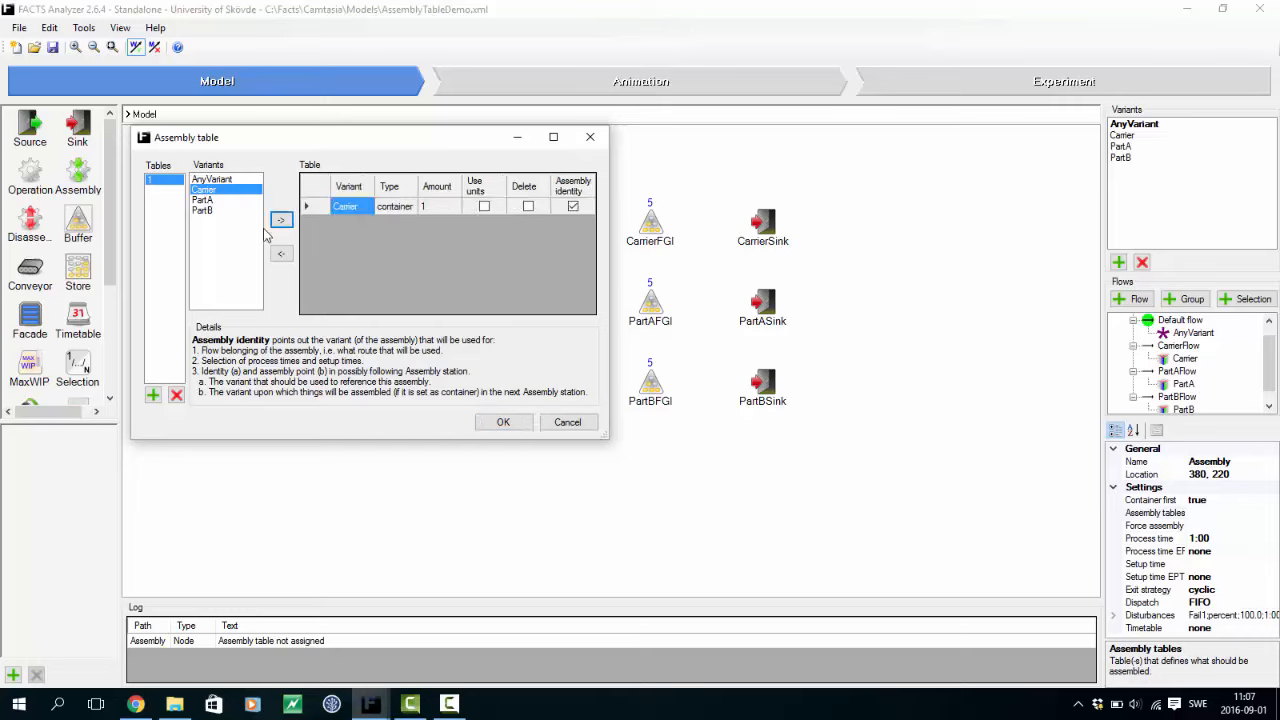
# Step: Add PartA and PartB as parts to the assembly table, keep Carrier as the assembly identity, and apply the table
pyautogui.click(223, 201)
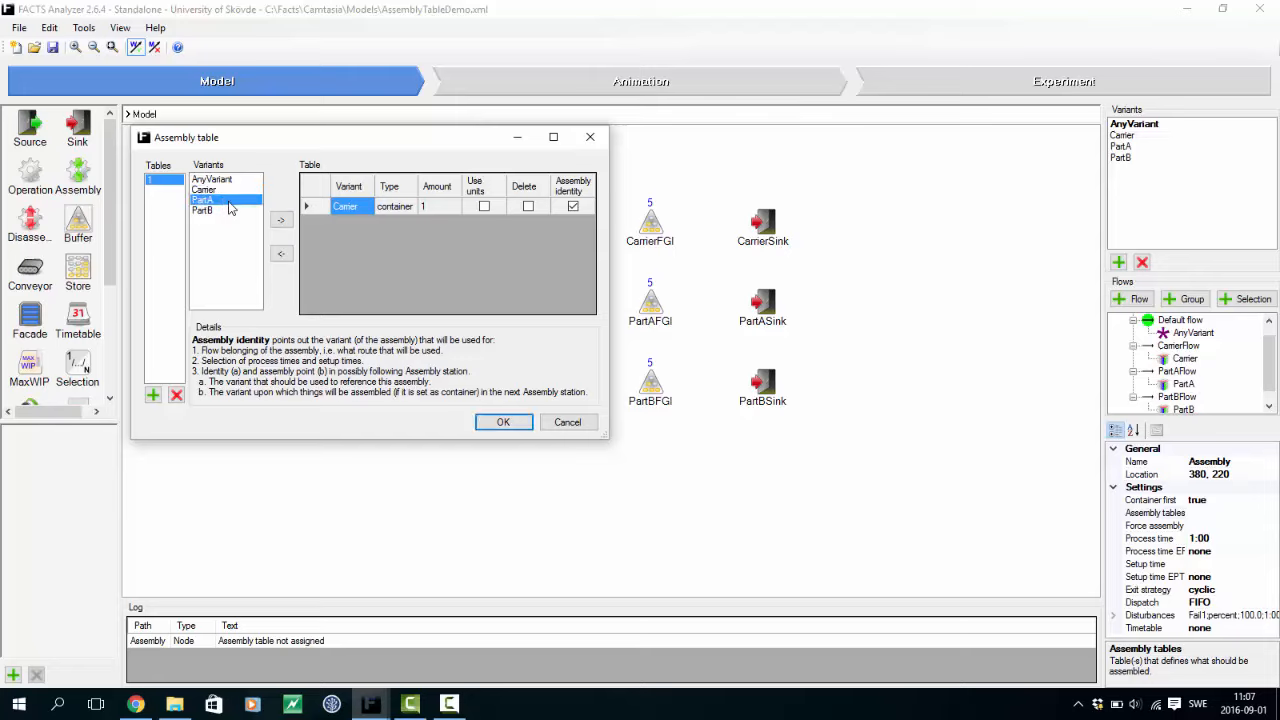
pyautogui.click(281, 222)
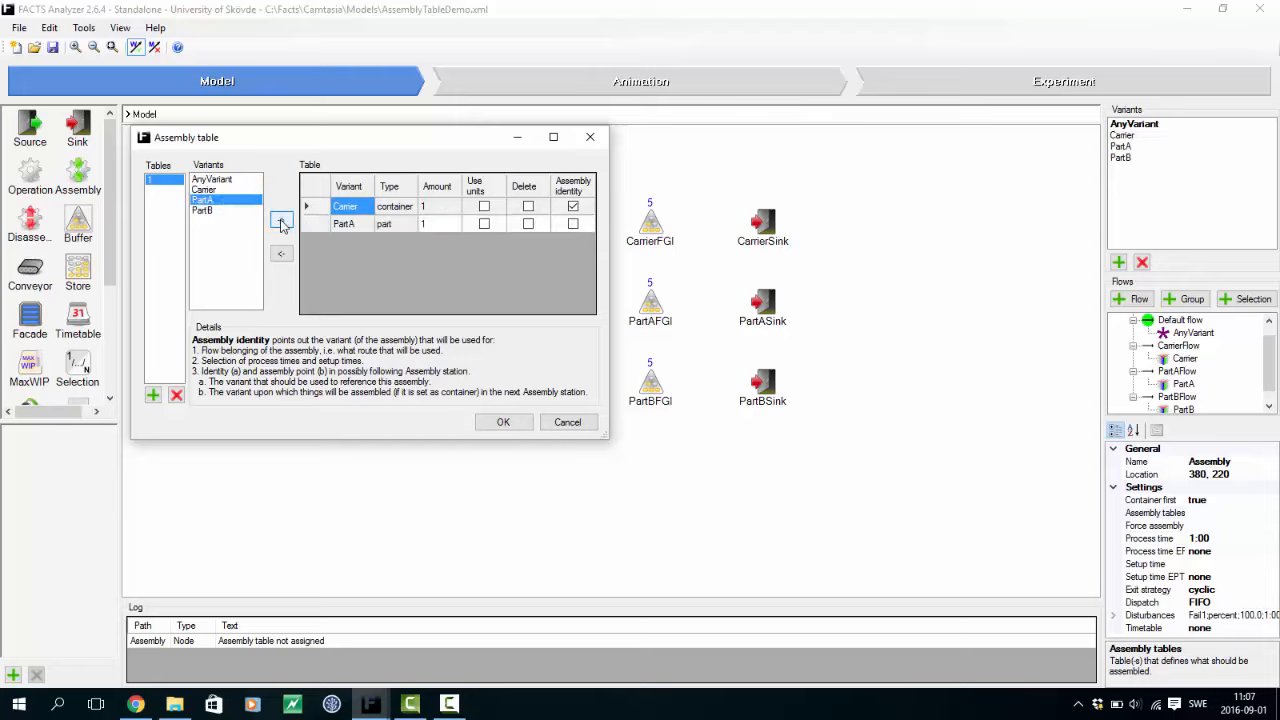
pyautogui.click(227, 211)
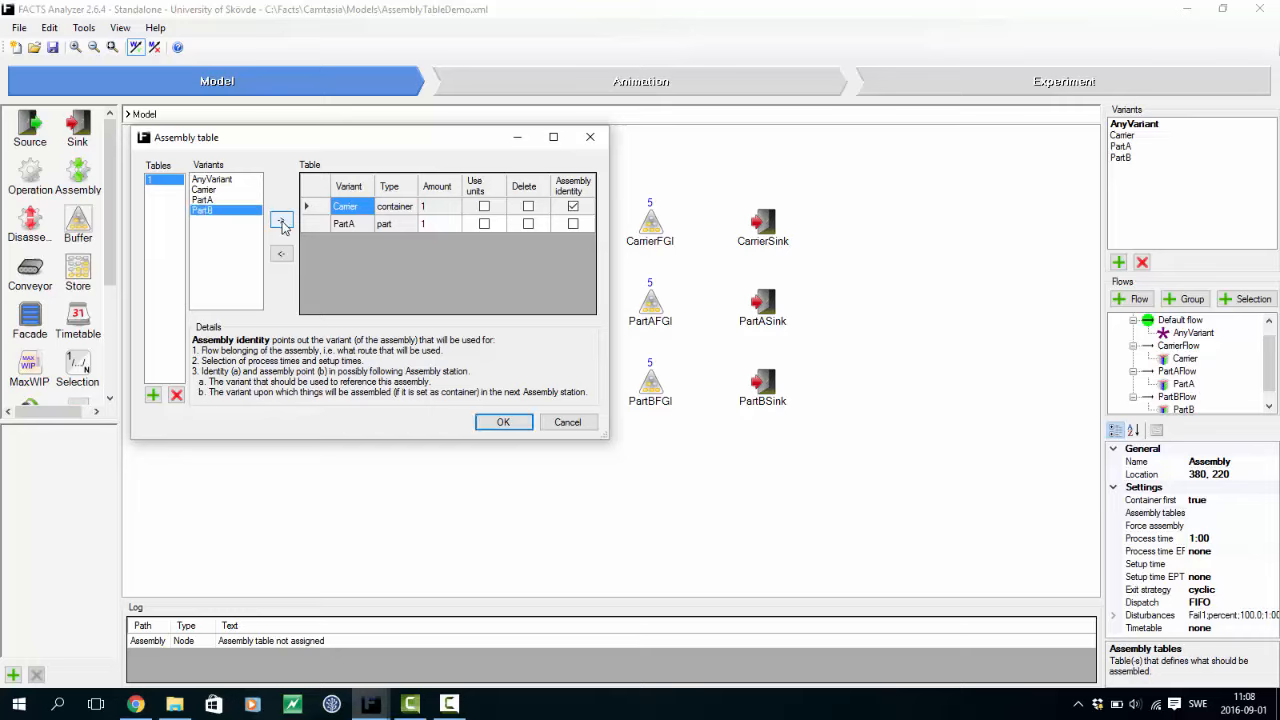
pyautogui.click(282, 222)
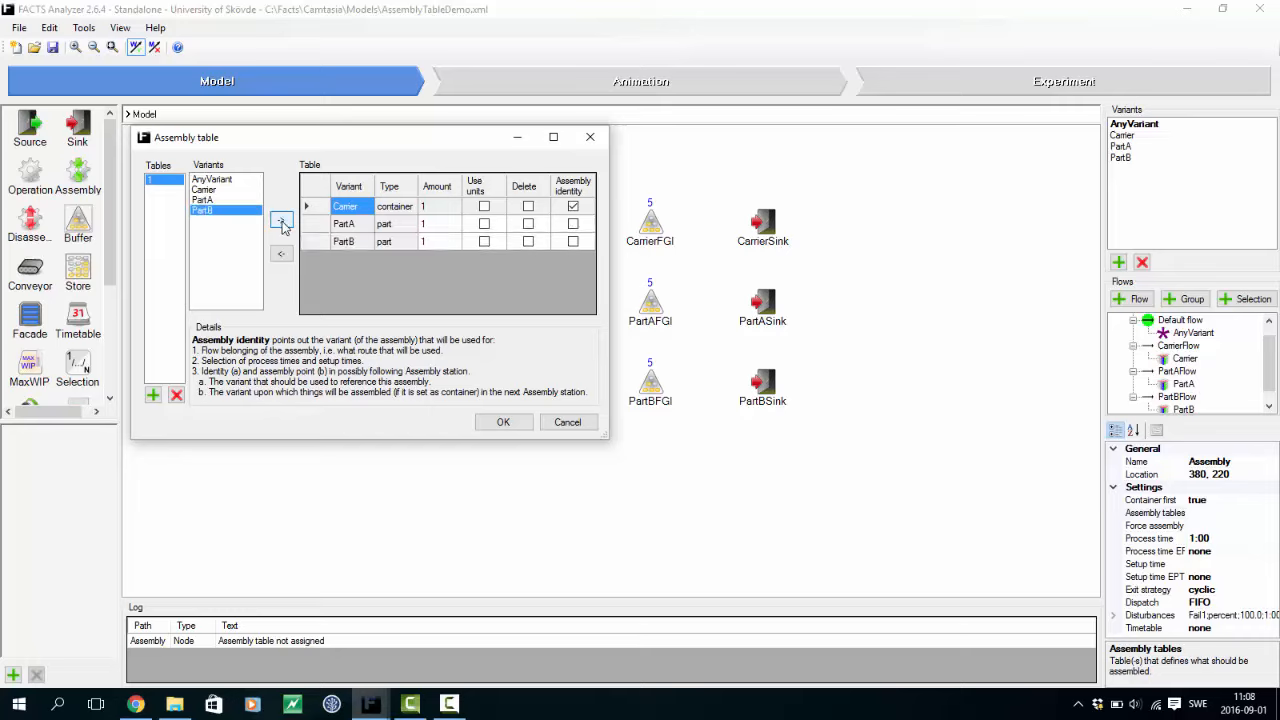
pyautogui.click(573, 206)
pyautogui.click(503, 423)
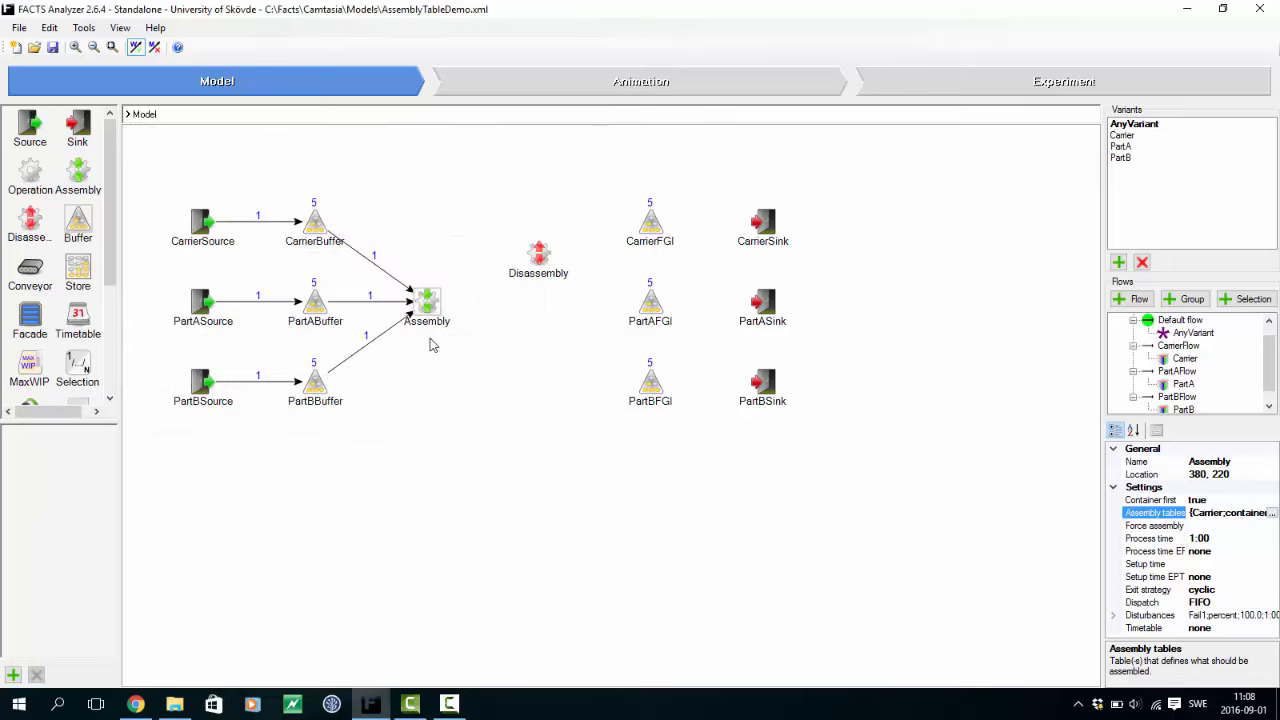
# Step: Animate the model with assembled variants shown and the settings window clear of the flow, and stop the run
pyautogui.click(546, 91)
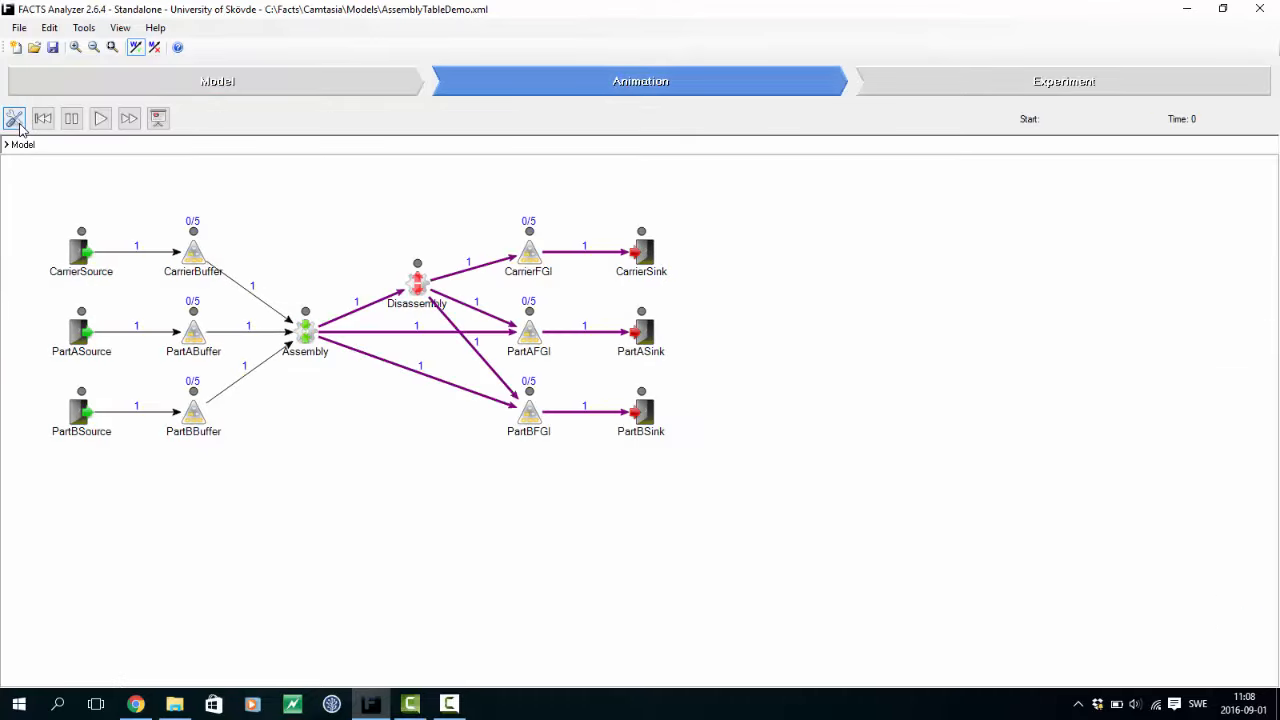
pyautogui.click(15, 119)
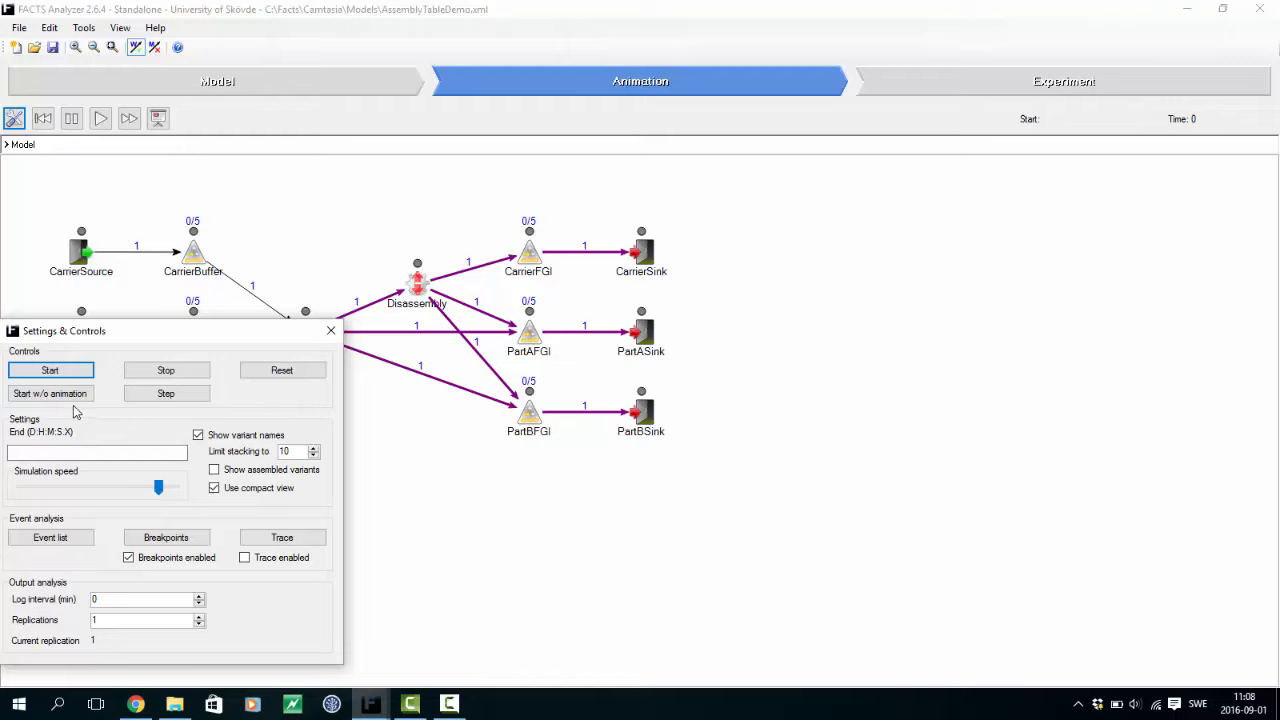
pyautogui.click(71, 373)
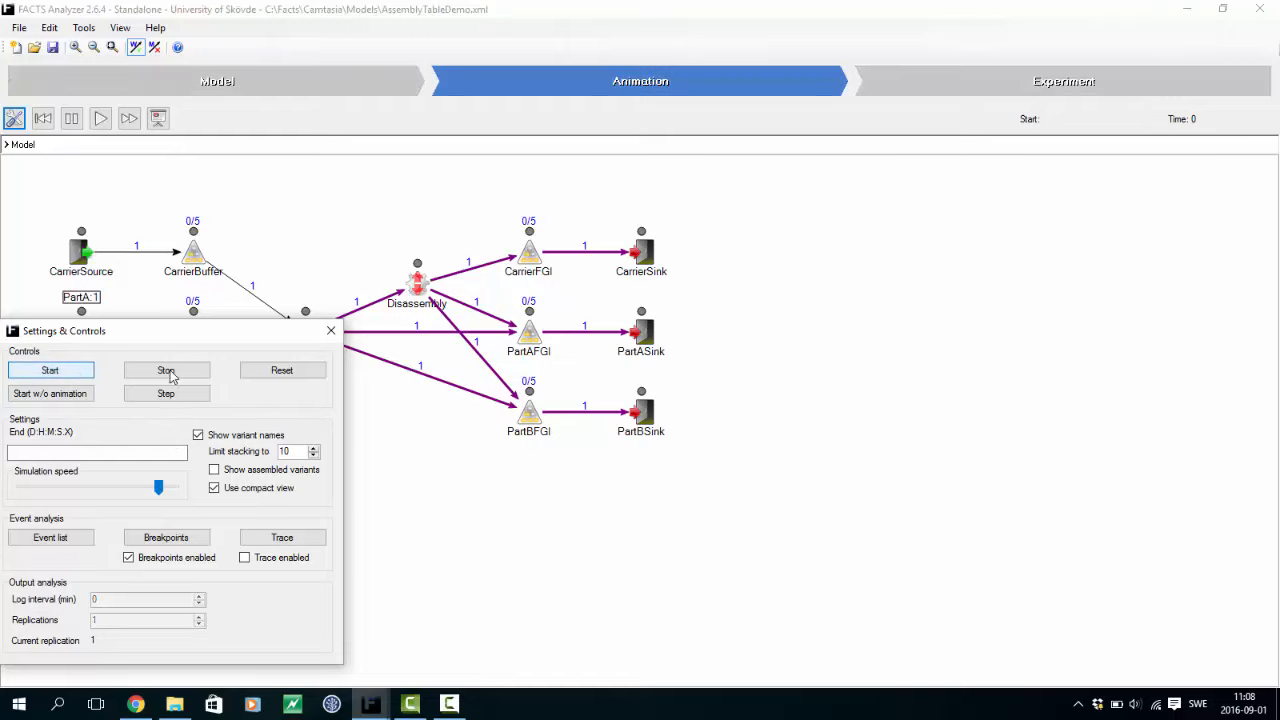
pyautogui.click(213, 487)
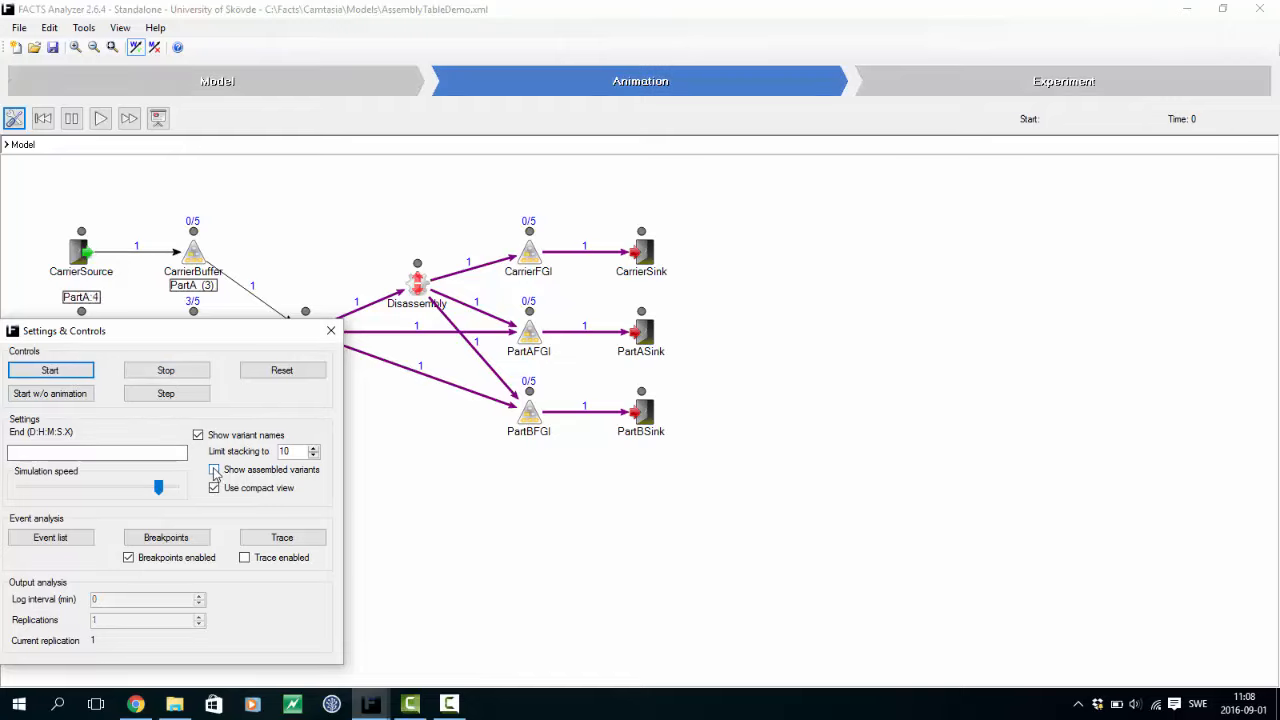
pyautogui.click(213, 470)
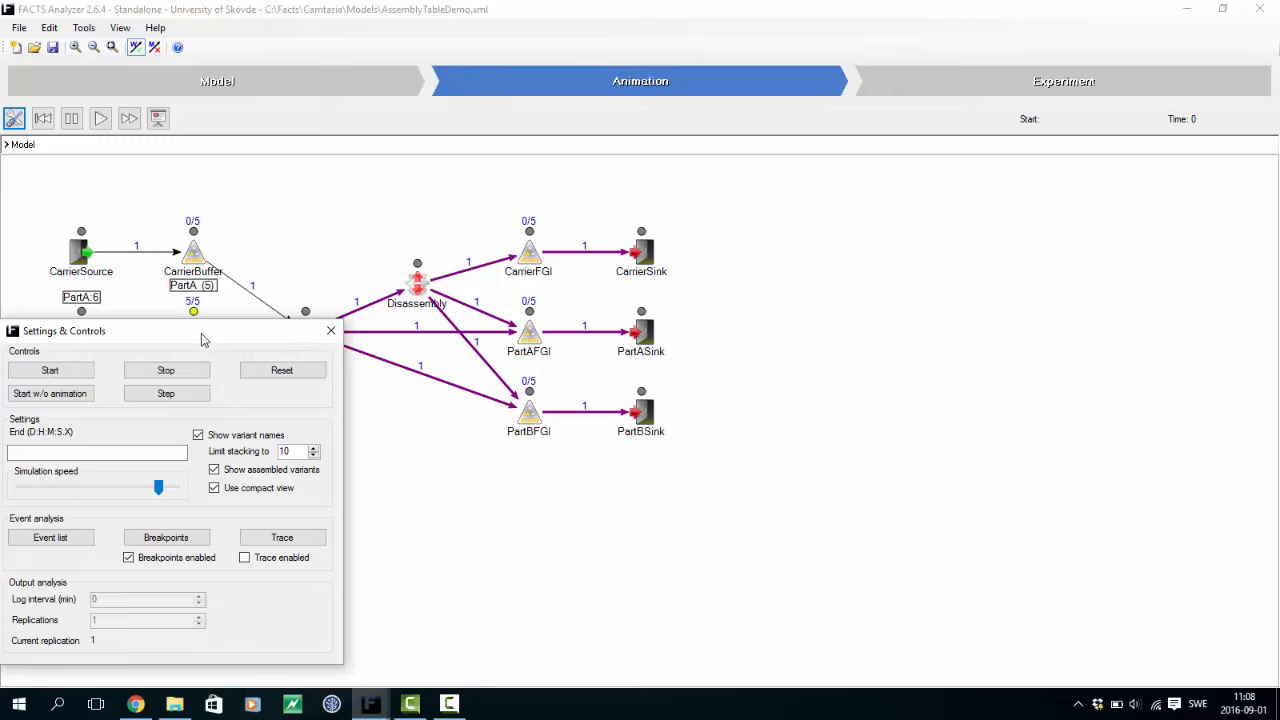
pyautogui.moveTo(200, 334); pyautogui.dragTo(1009, 243)
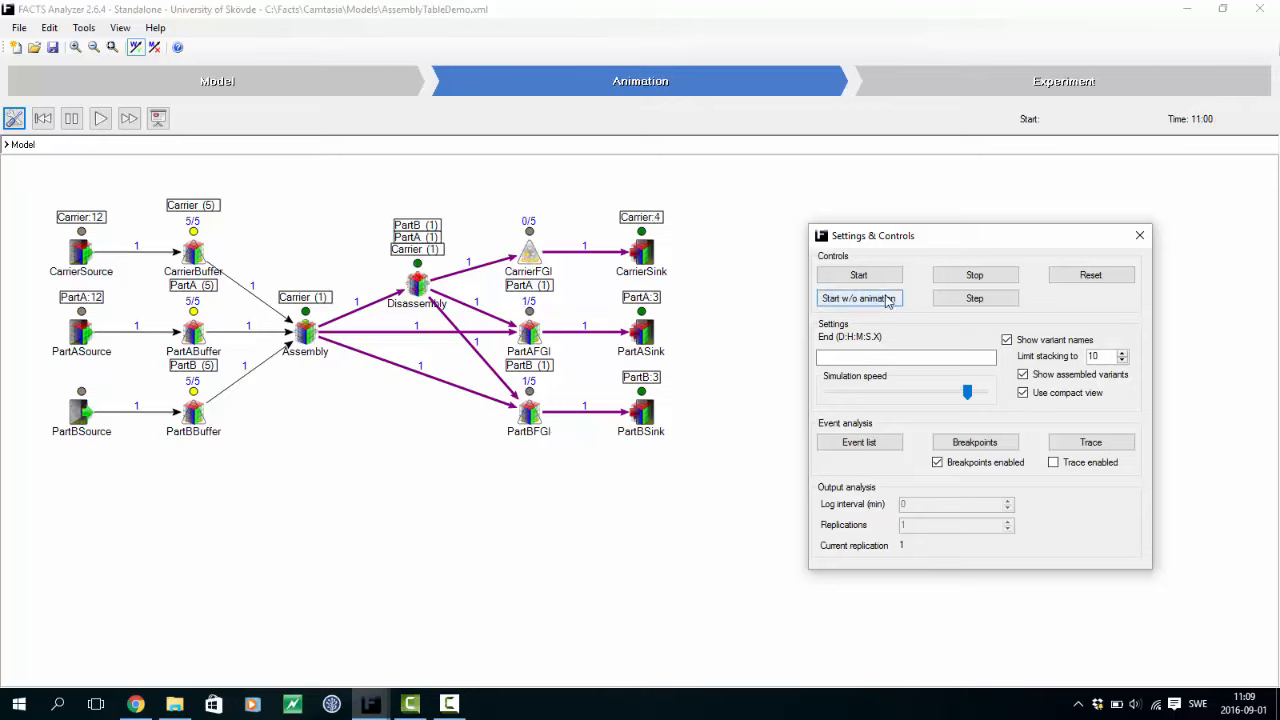
pyautogui.click(968, 280)
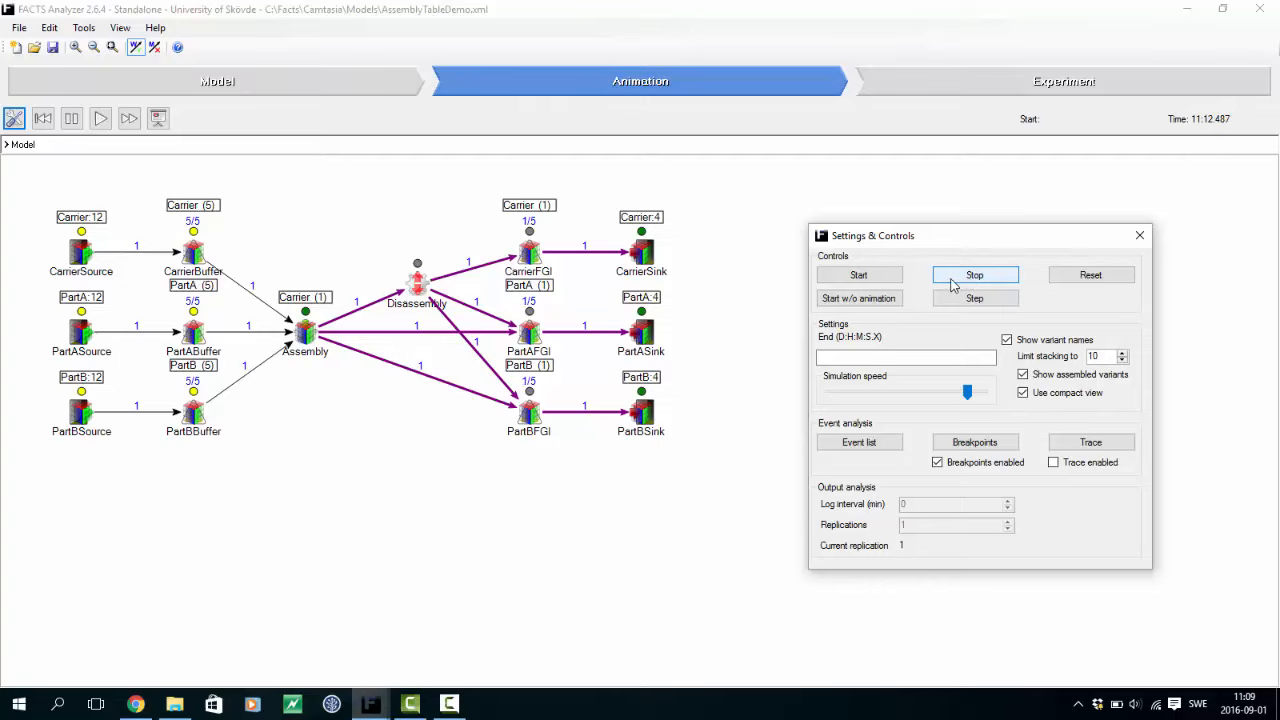
pyautogui.click(1140, 237)
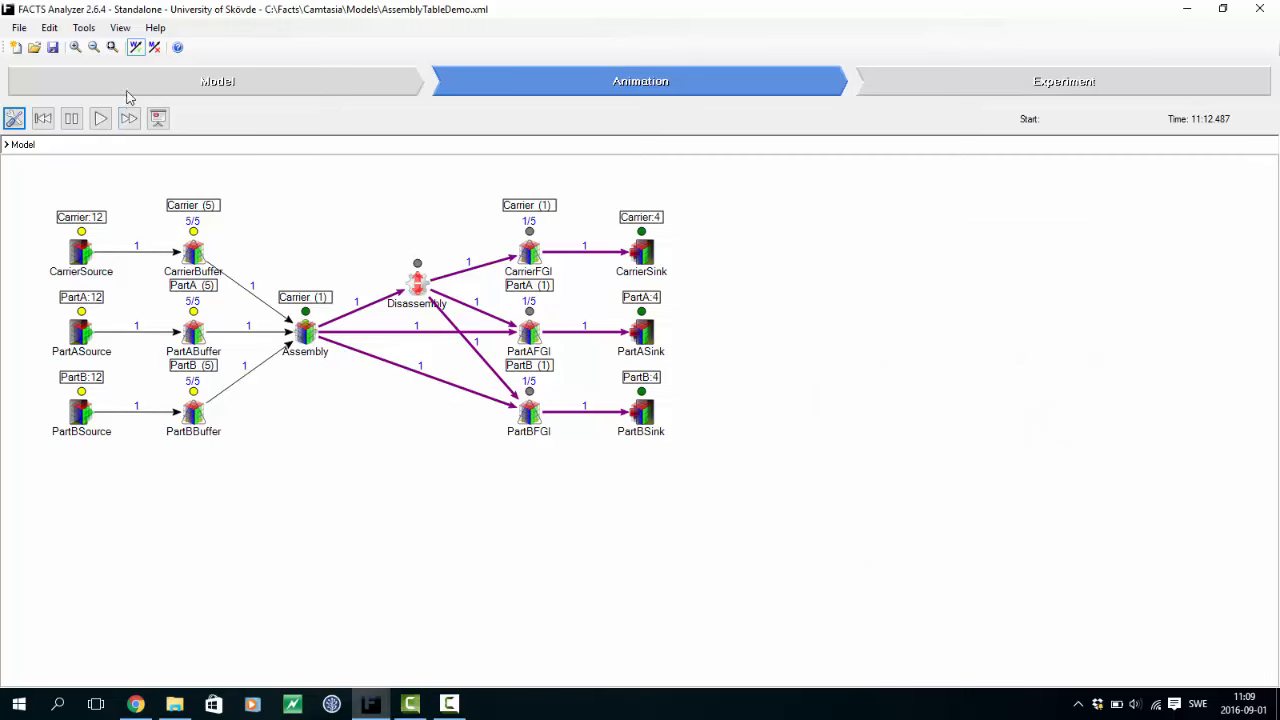
# Step: Make PartA the assembly identity in the Assembly station's assembly table
pyautogui.click(130, 98)
pyautogui.click(426, 300)
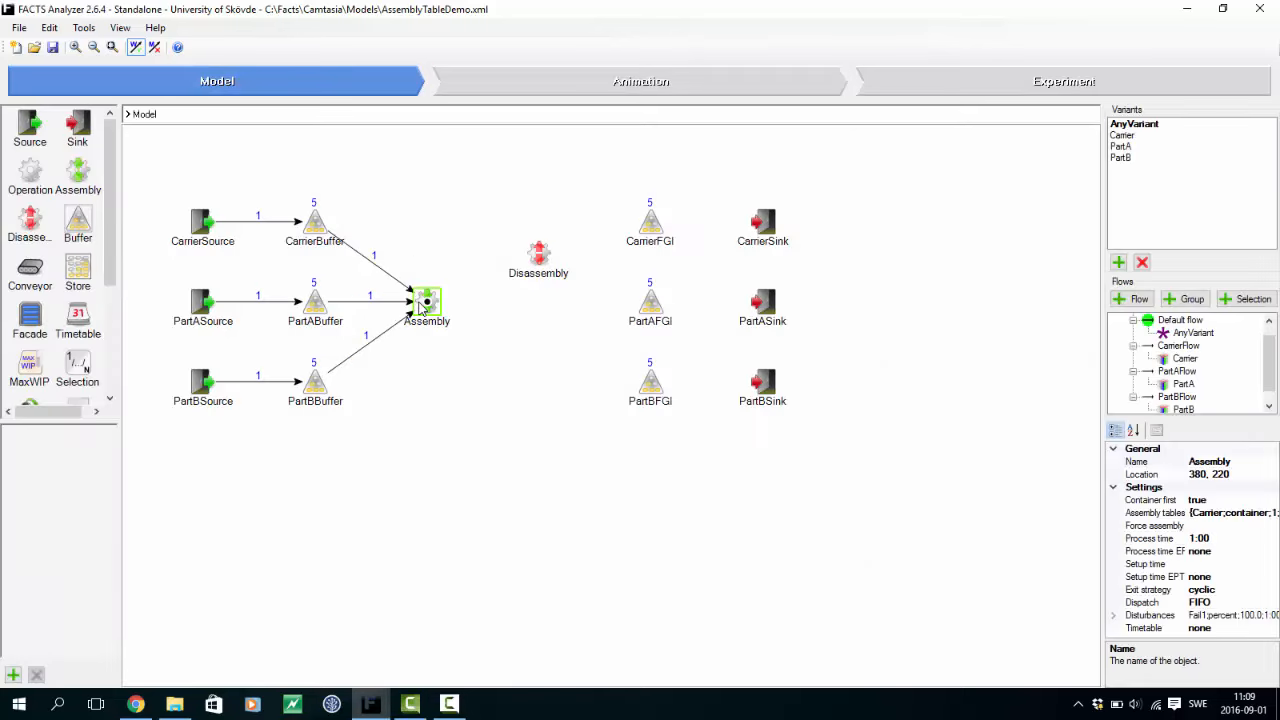
pyautogui.click(1253, 515)
pyautogui.click(1272, 514)
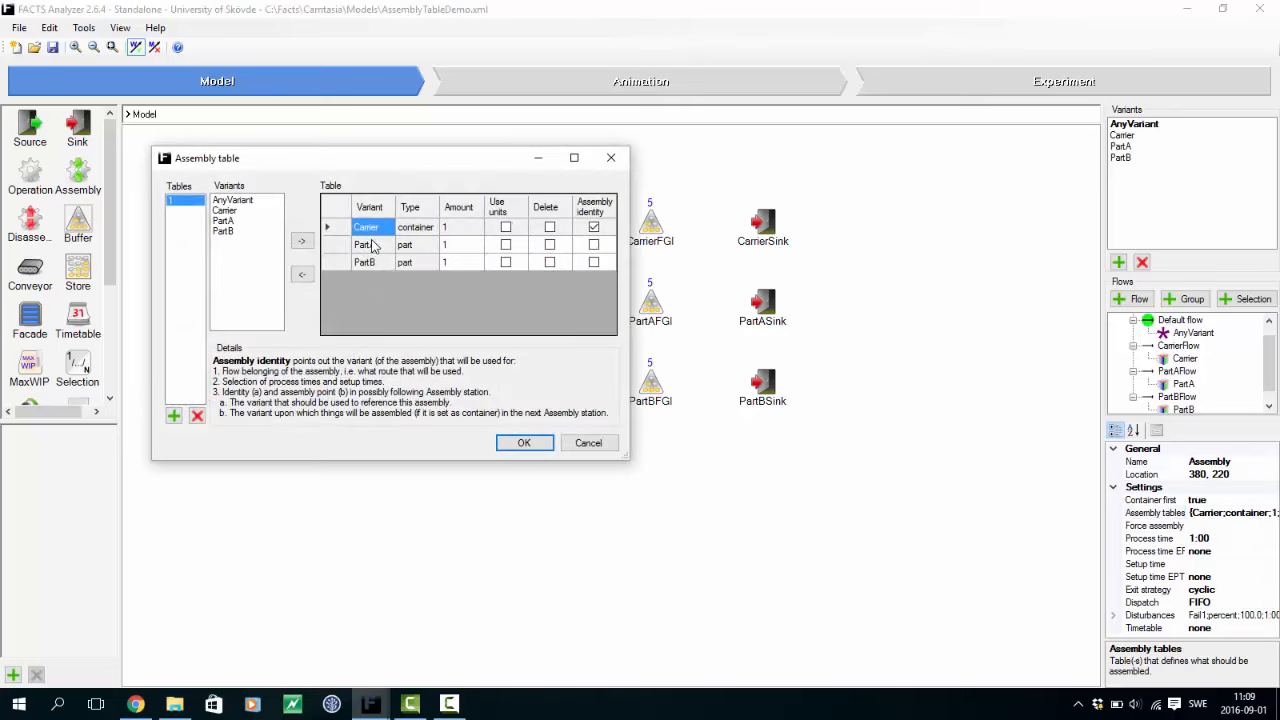
pyautogui.click(594, 244)
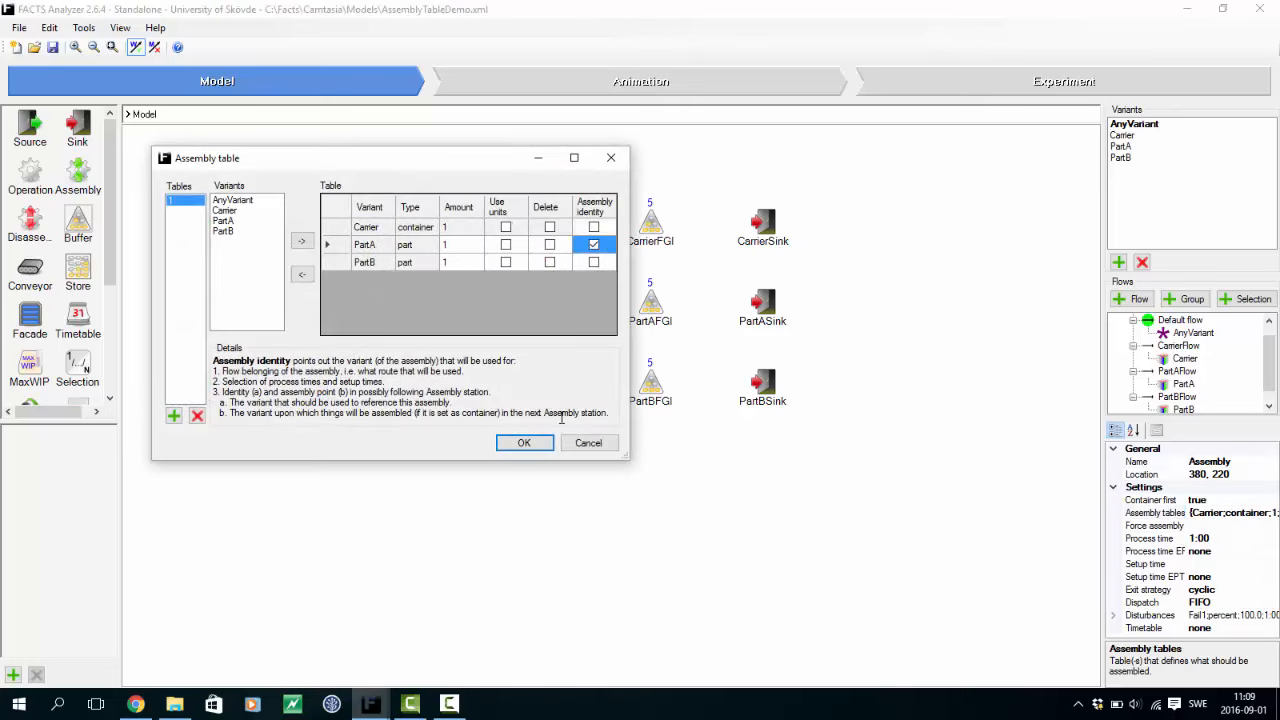
pyautogui.click(542, 447)
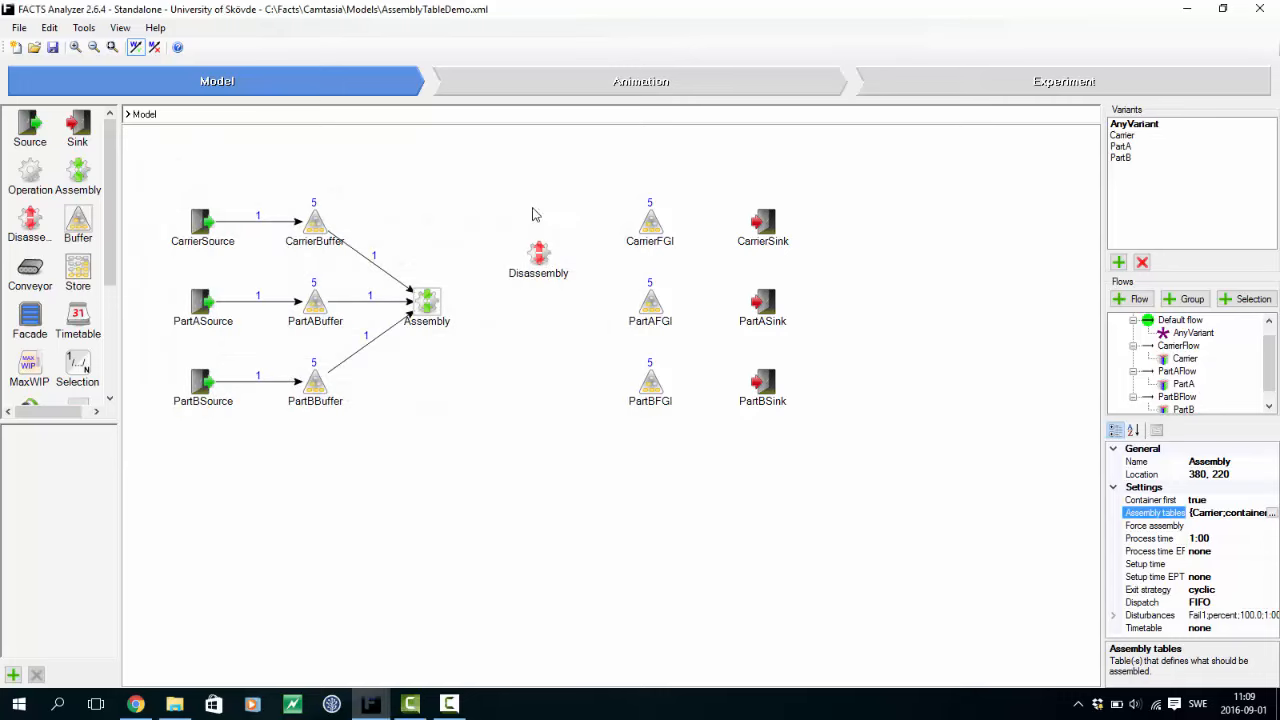
# Step: Animate the model to check which flow the assembly follows with PartA as its identity, and reset the simulation
pyautogui.click(546, 88)
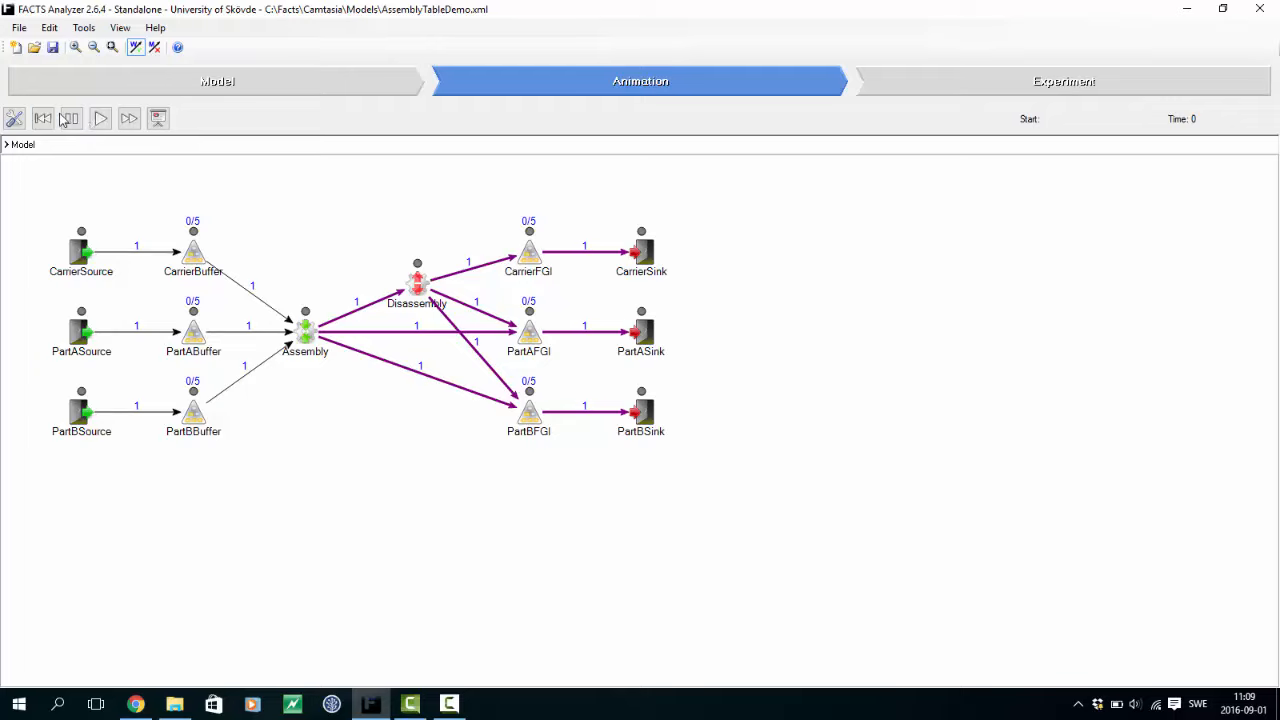
pyautogui.click(100, 119)
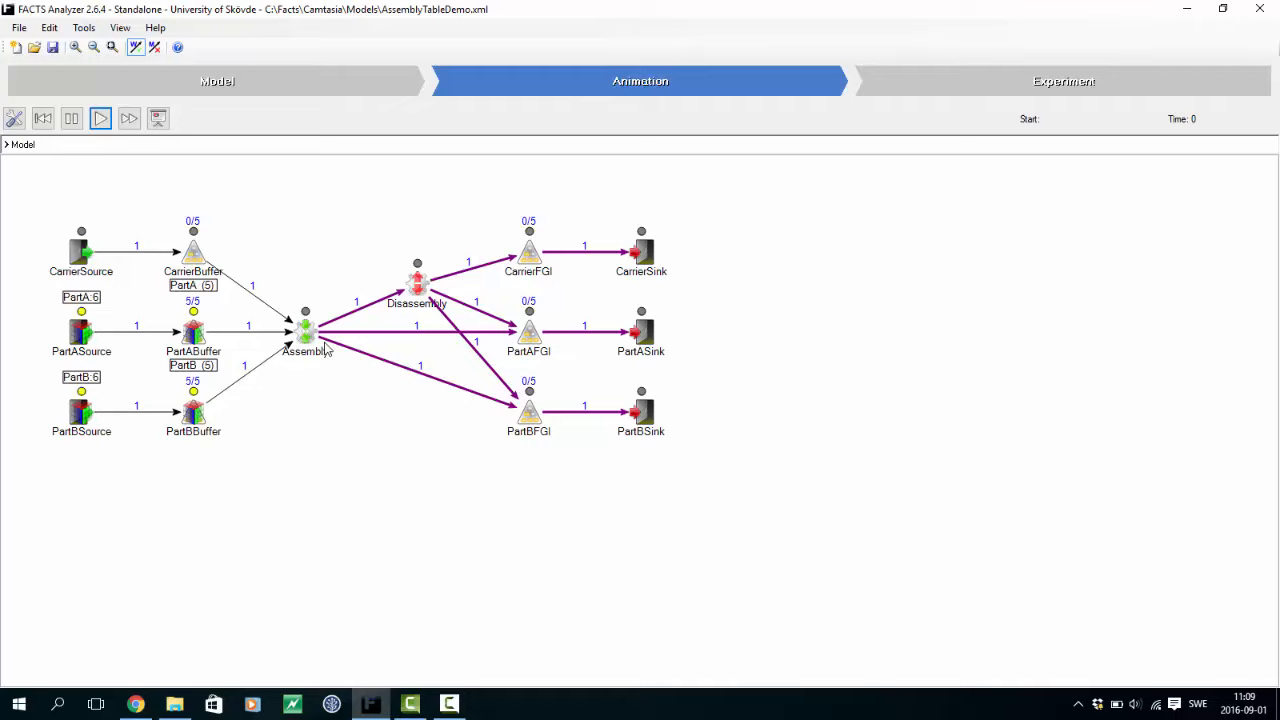
pyautogui.moveTo(322, 345)
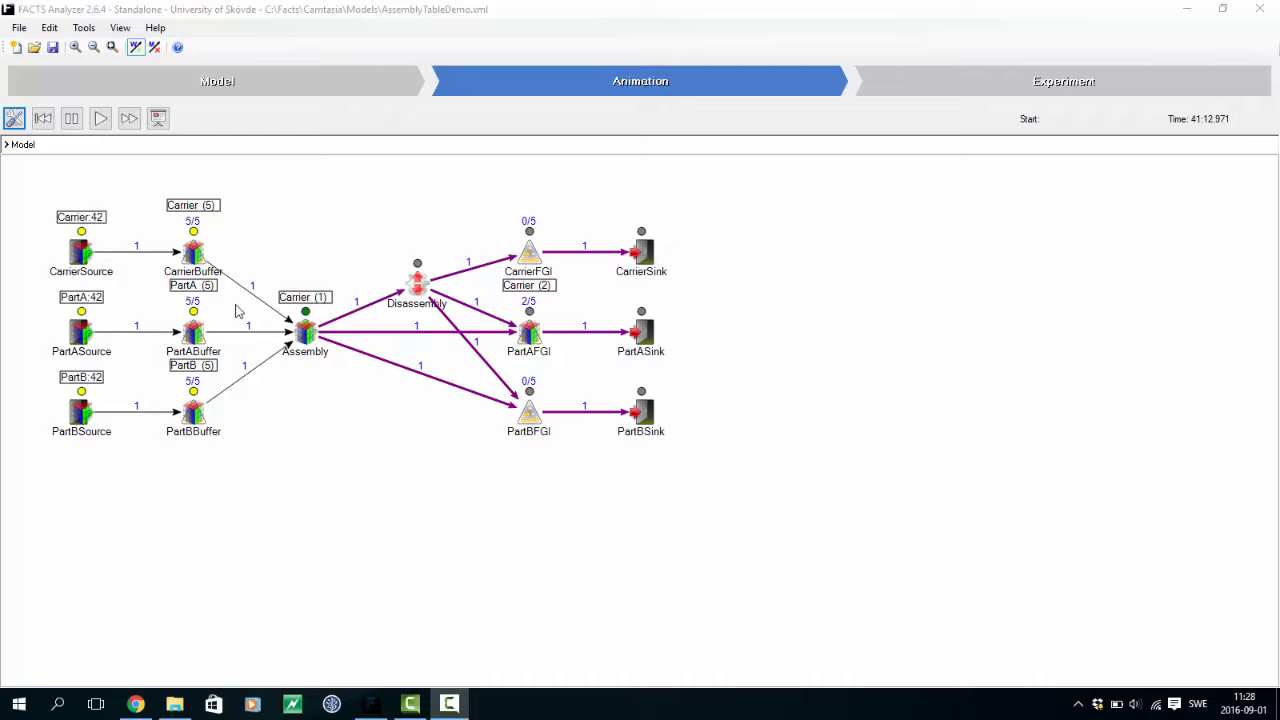
pyautogui.click(42, 118)
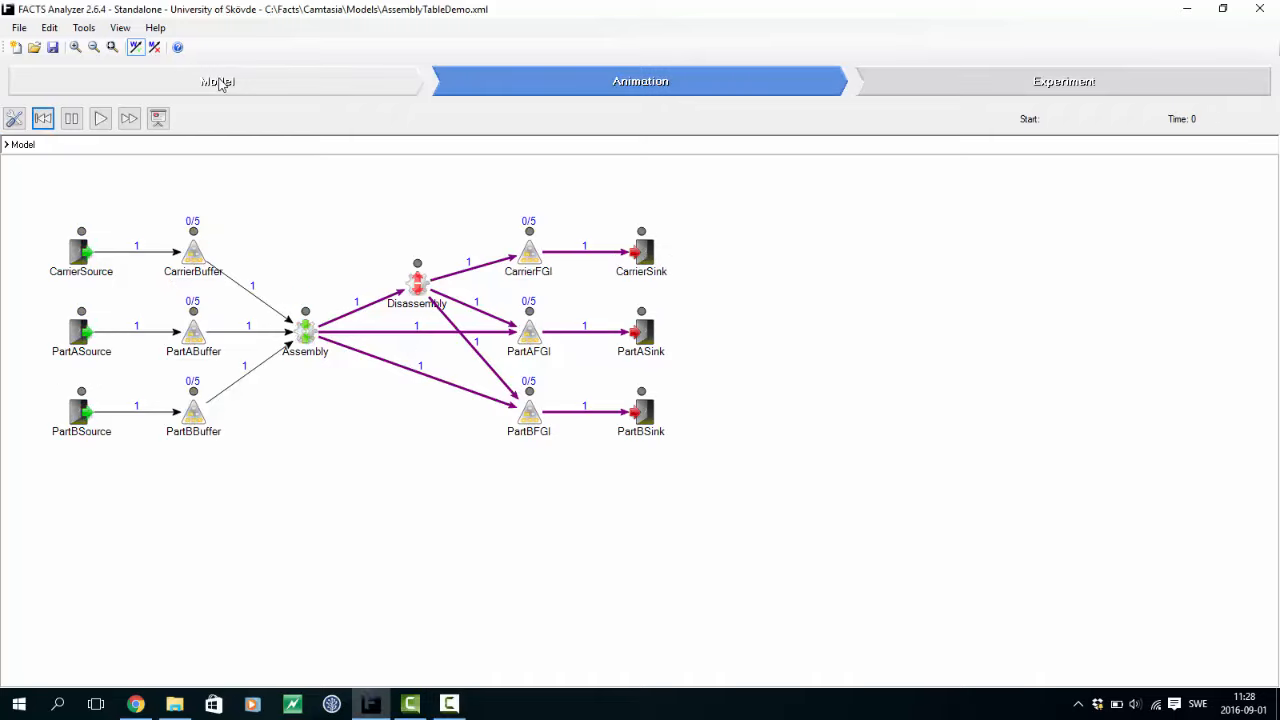
# Step: In the Assembly station's assembly table, set PartA to be deleted and make Carrier the assembly identity
pyautogui.click(219, 82)
pyautogui.click(428, 302)
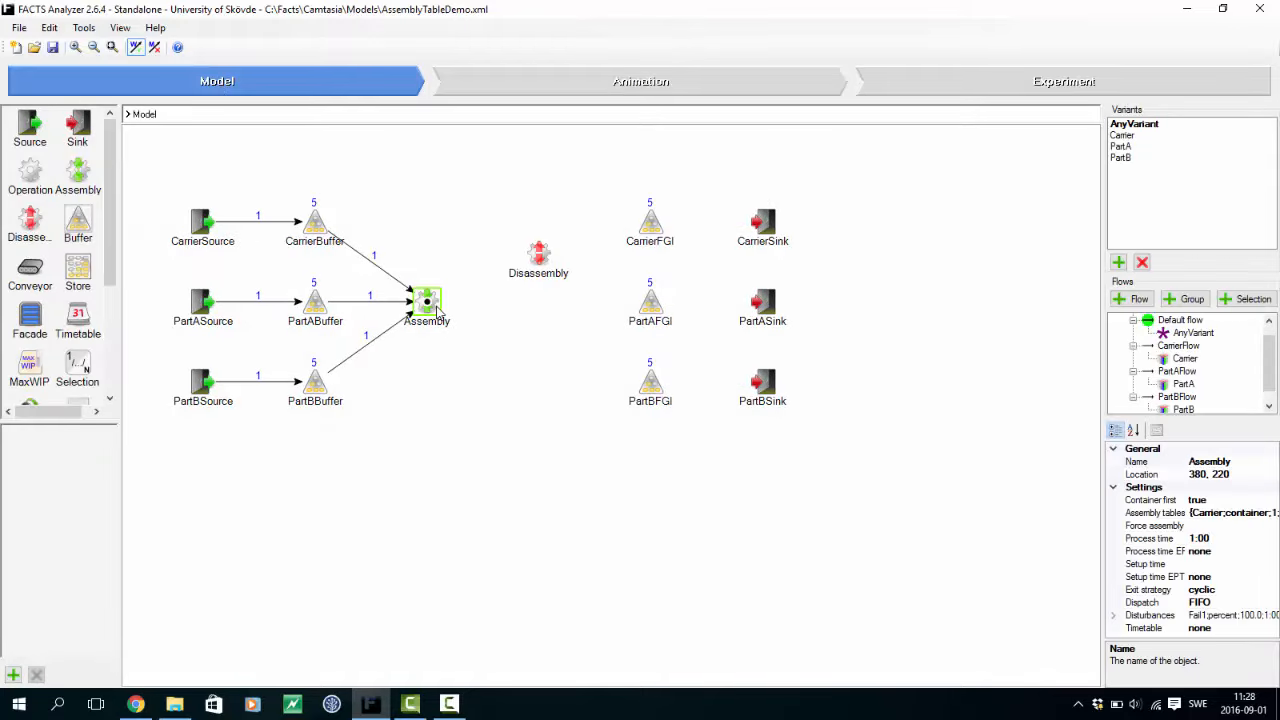
pyautogui.click(1220, 512)
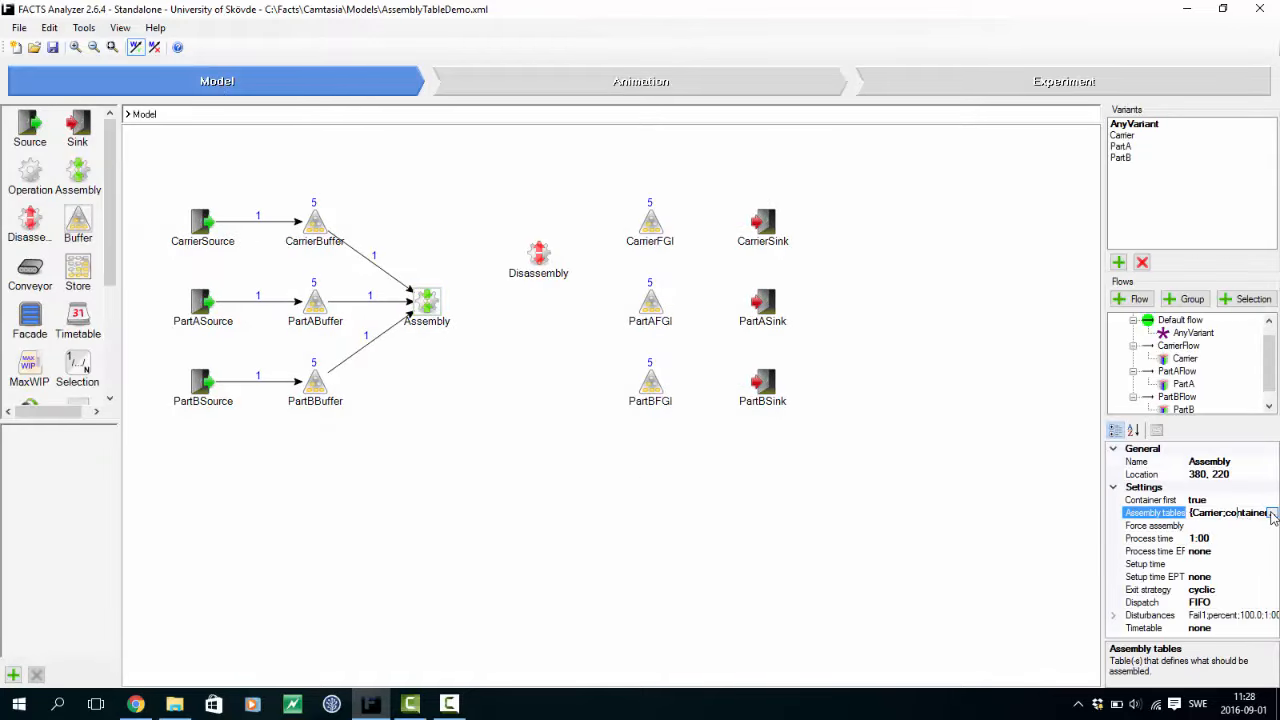
pyautogui.click(1272, 512)
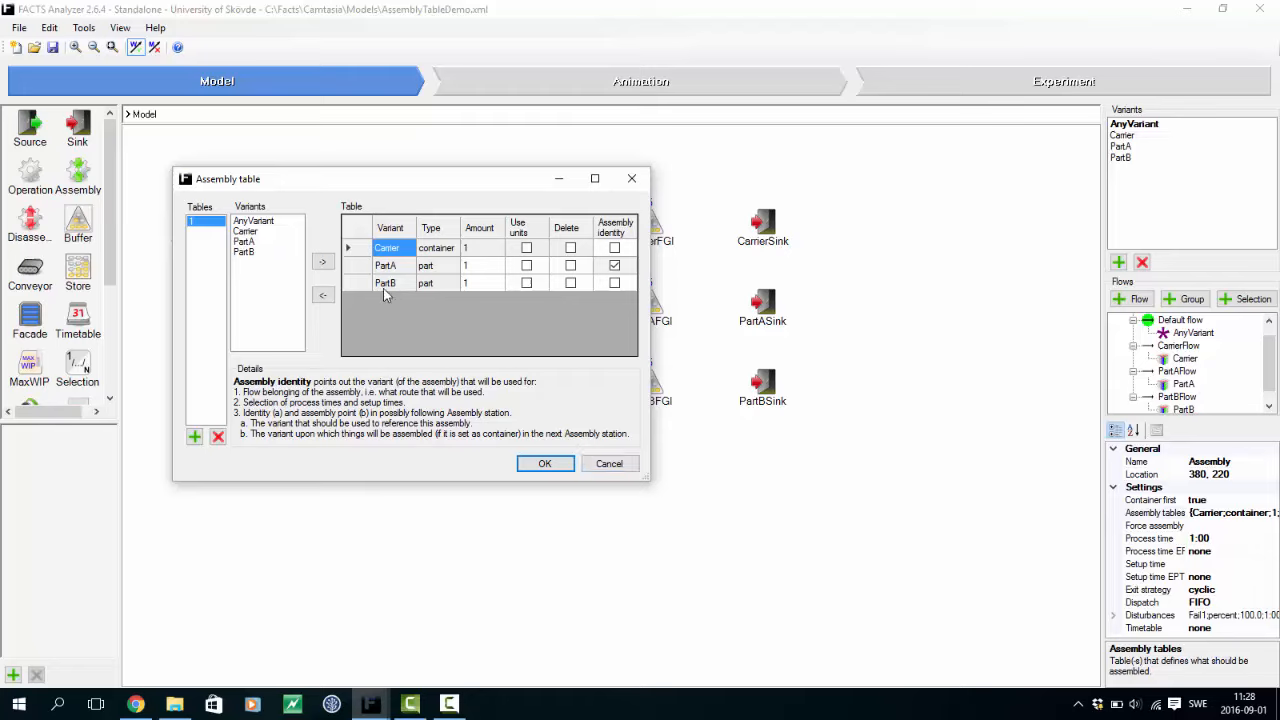
pyautogui.click(570, 266)
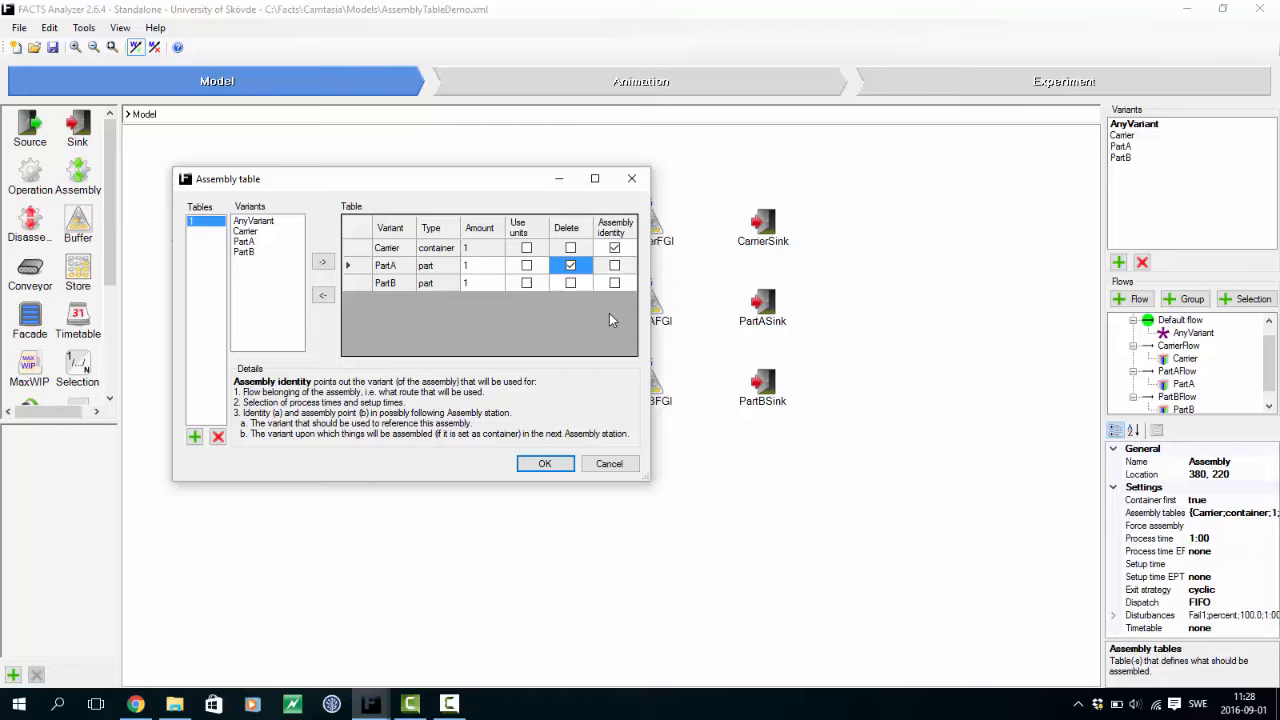
pyautogui.click(562, 469)
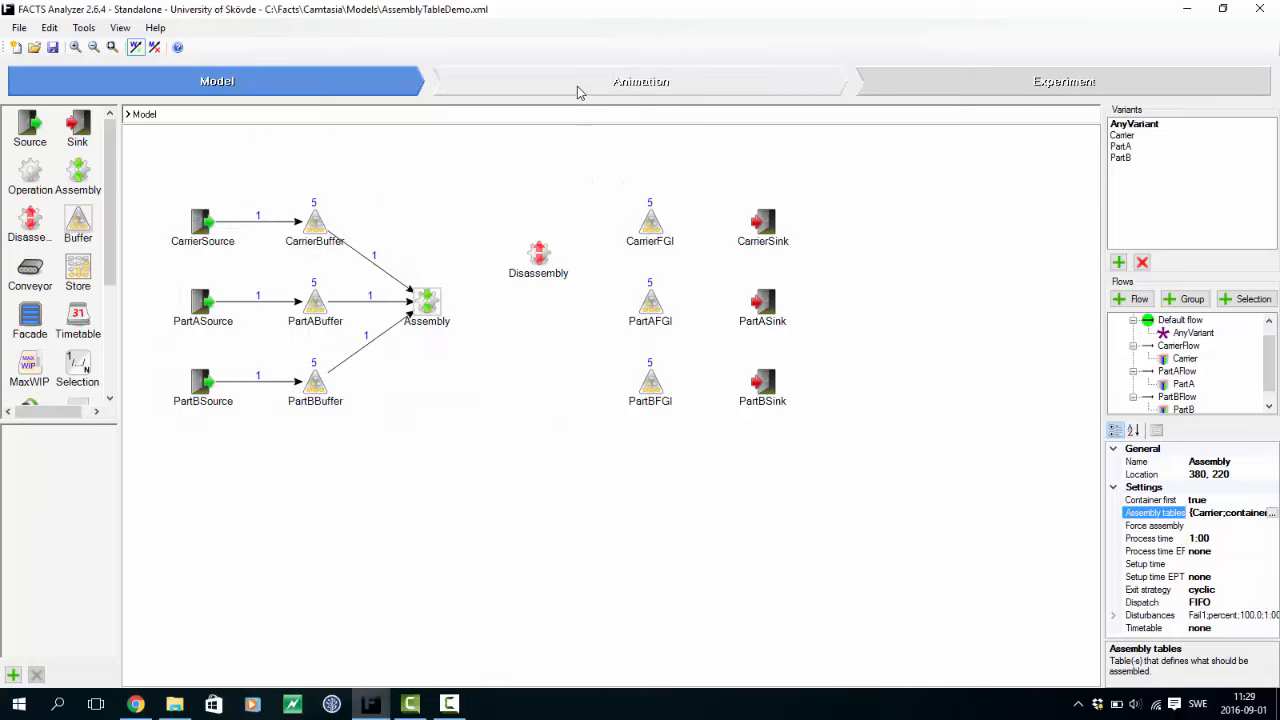
# Step: Animate the model to check the flow with PartA deleted and Carrier as the assembly identity, and return to the model
pyautogui.click(577, 86)
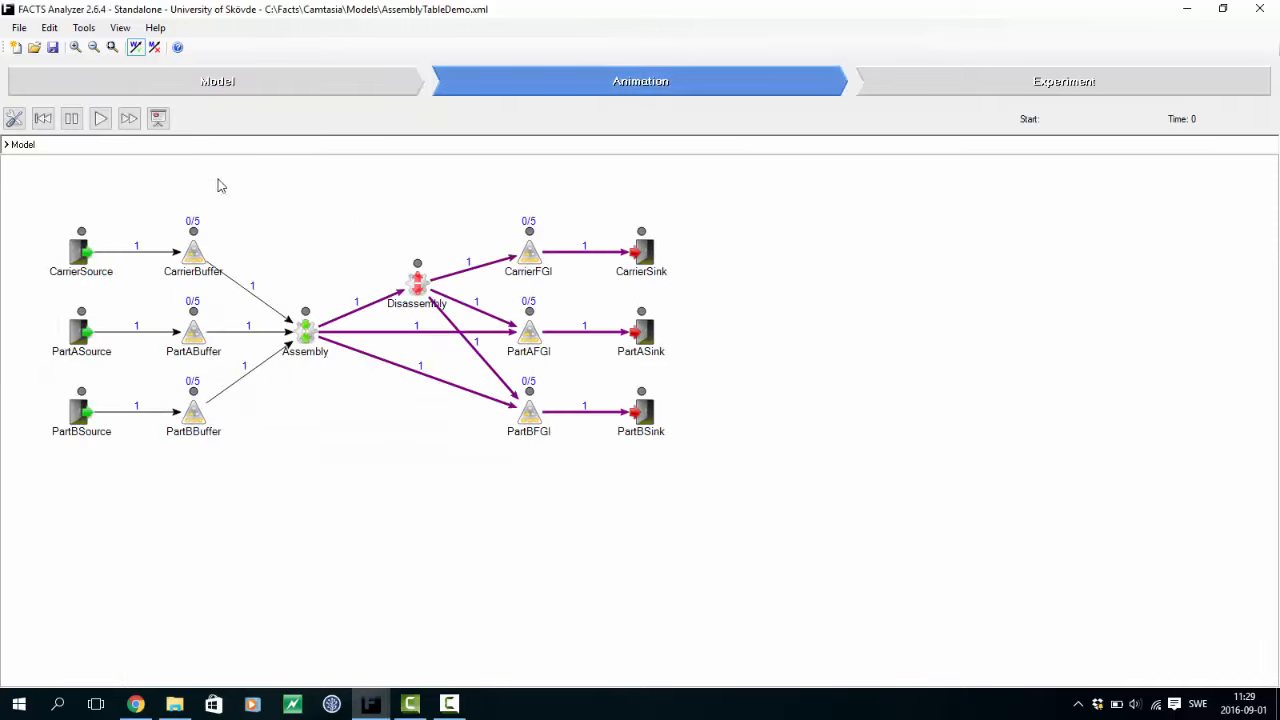
pyautogui.click(101, 119)
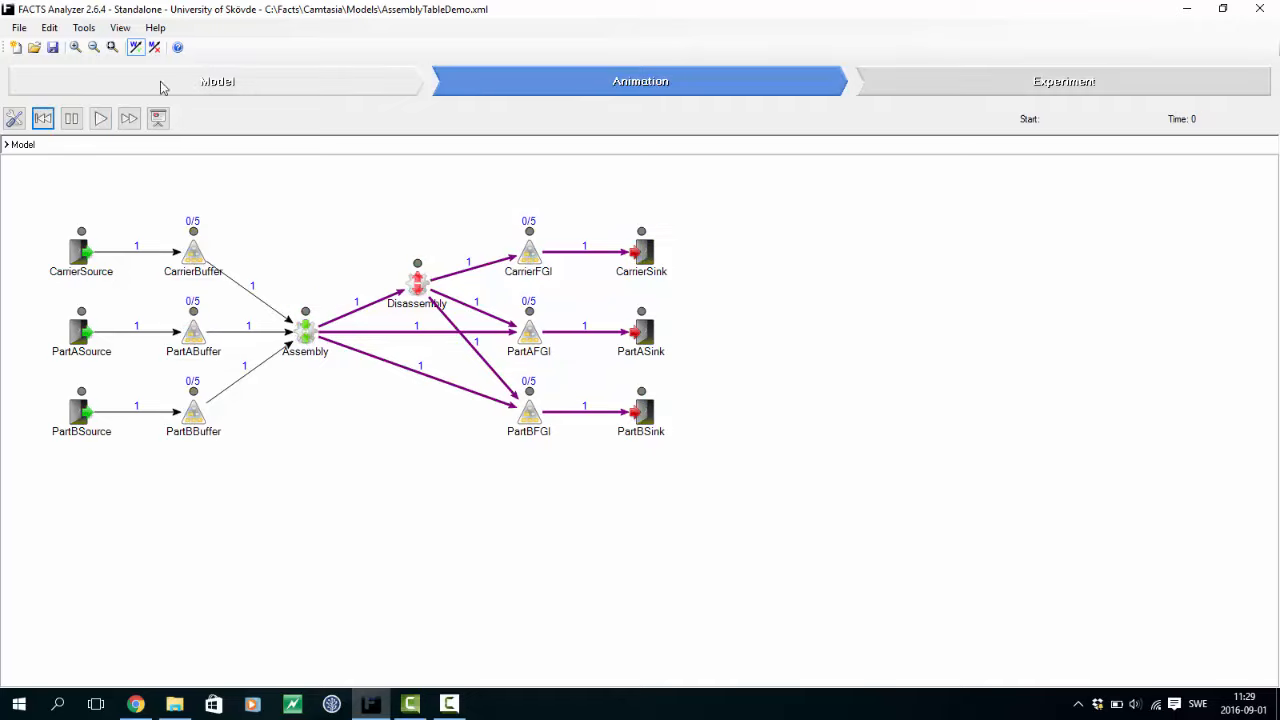
pyautogui.click(210, 88)
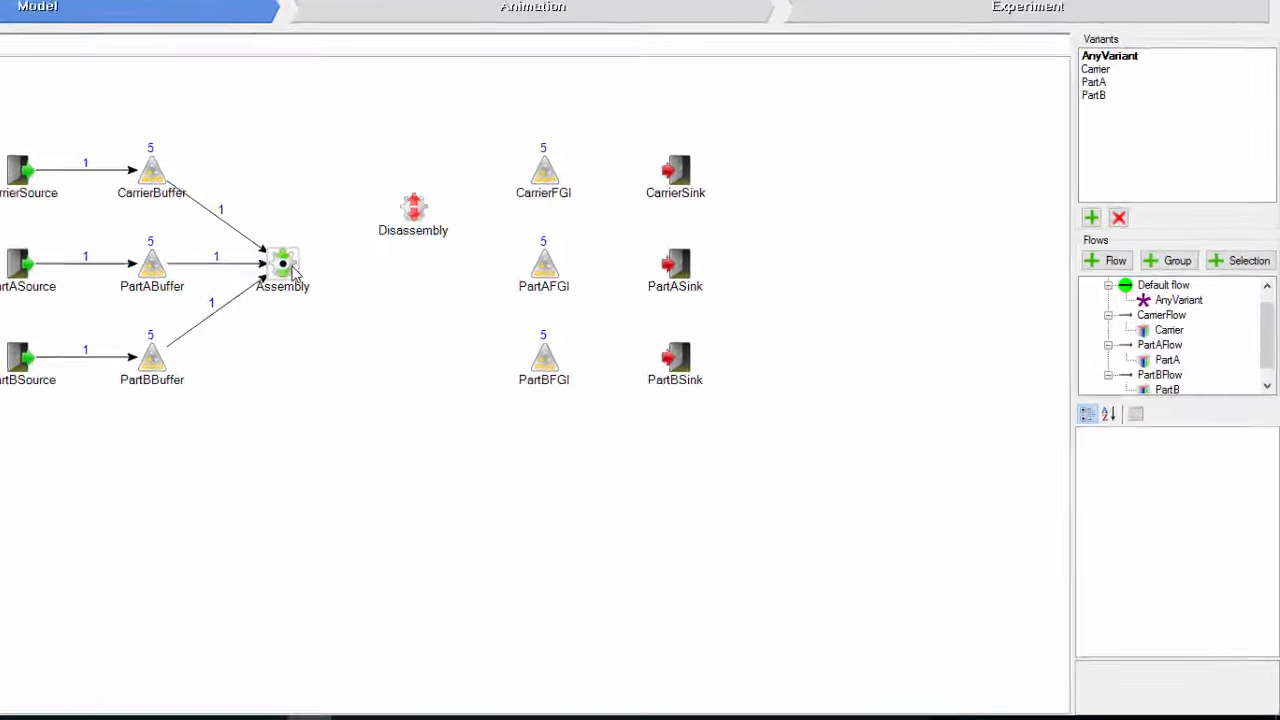
# Step: Inspect the Assembly station's settings, run the animation with the container required first, and reset the simulation
pyautogui.click(436, 322)
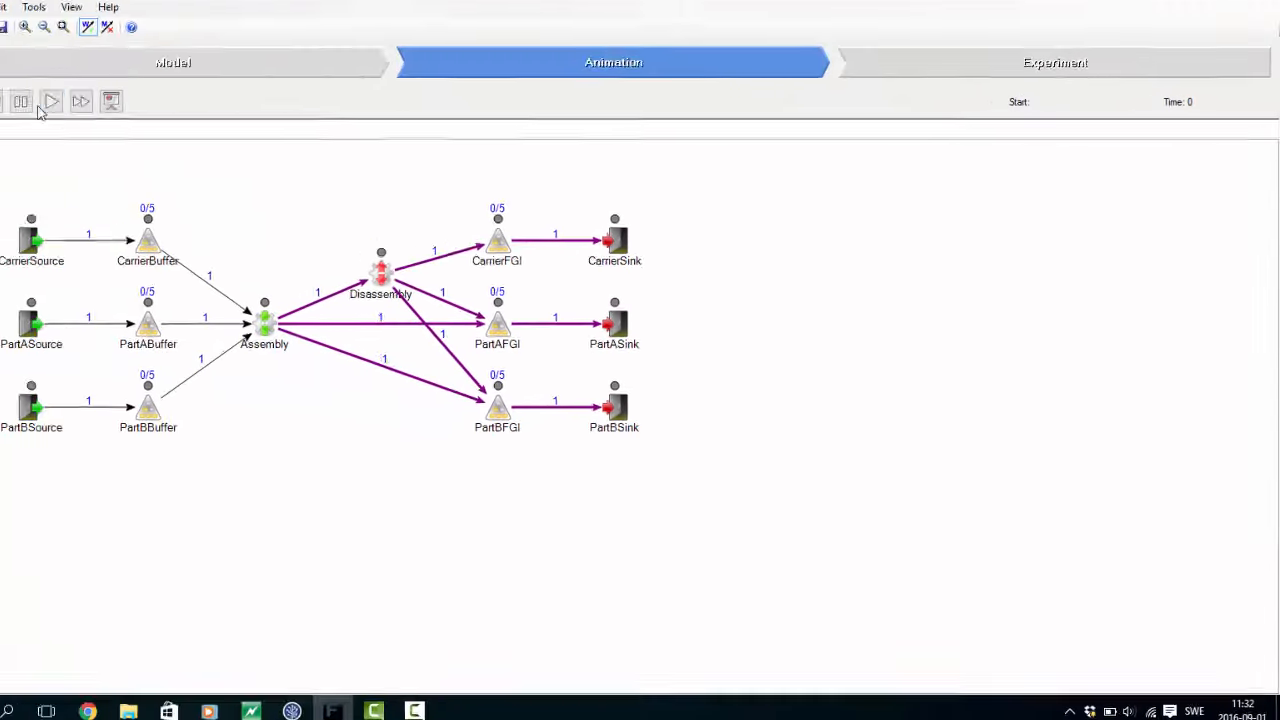
pyautogui.click(100, 119)
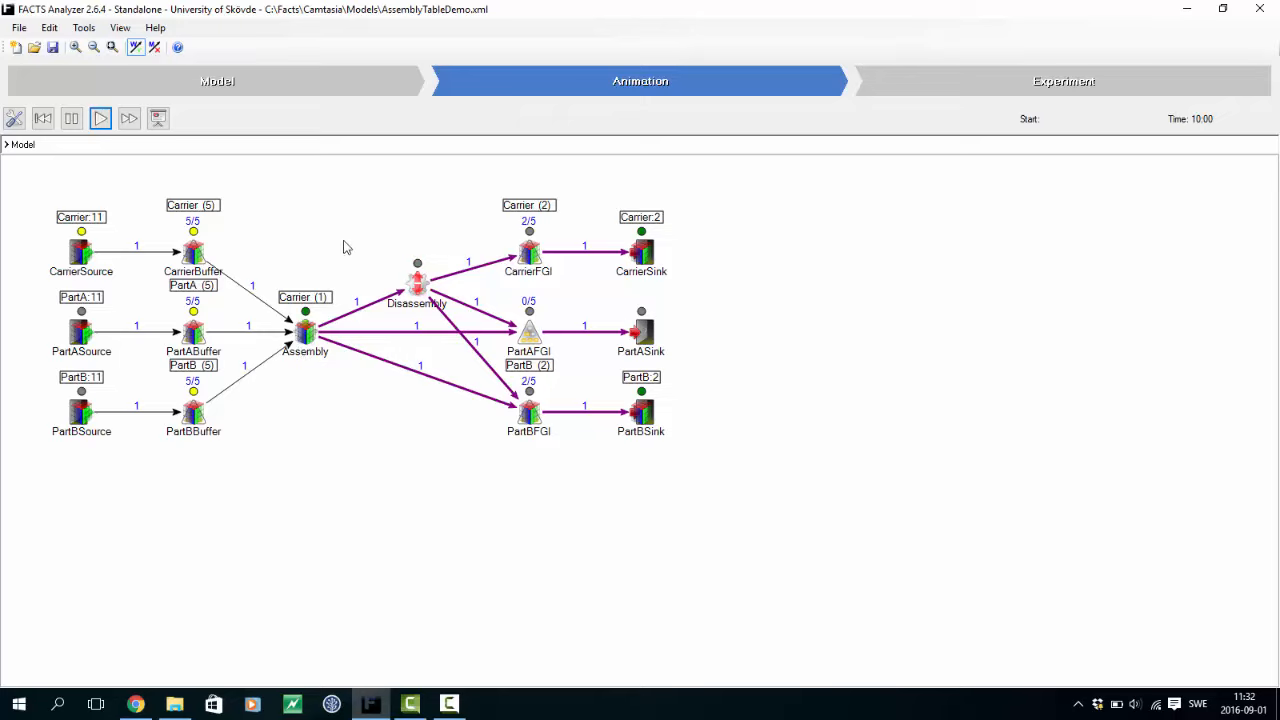
pyautogui.click(45, 119)
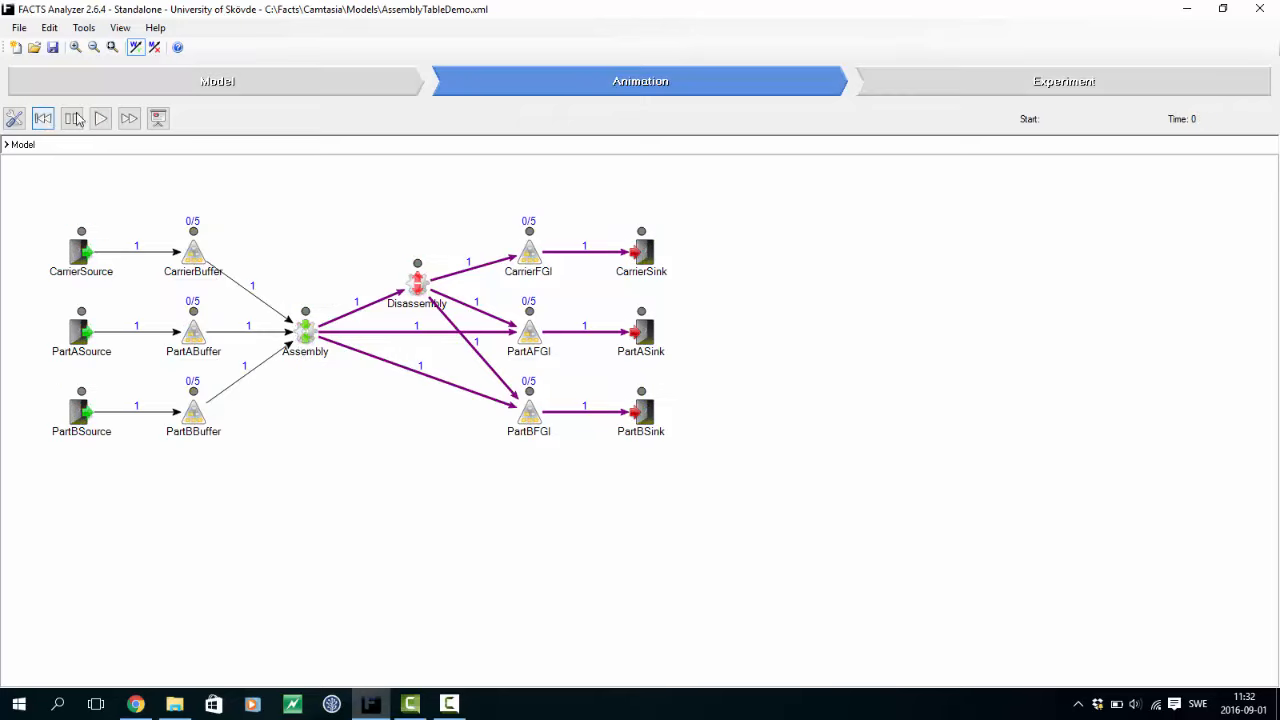
# Step: Return to the model and set the Assembly station's Container first option to false
pyautogui.click(229, 86)
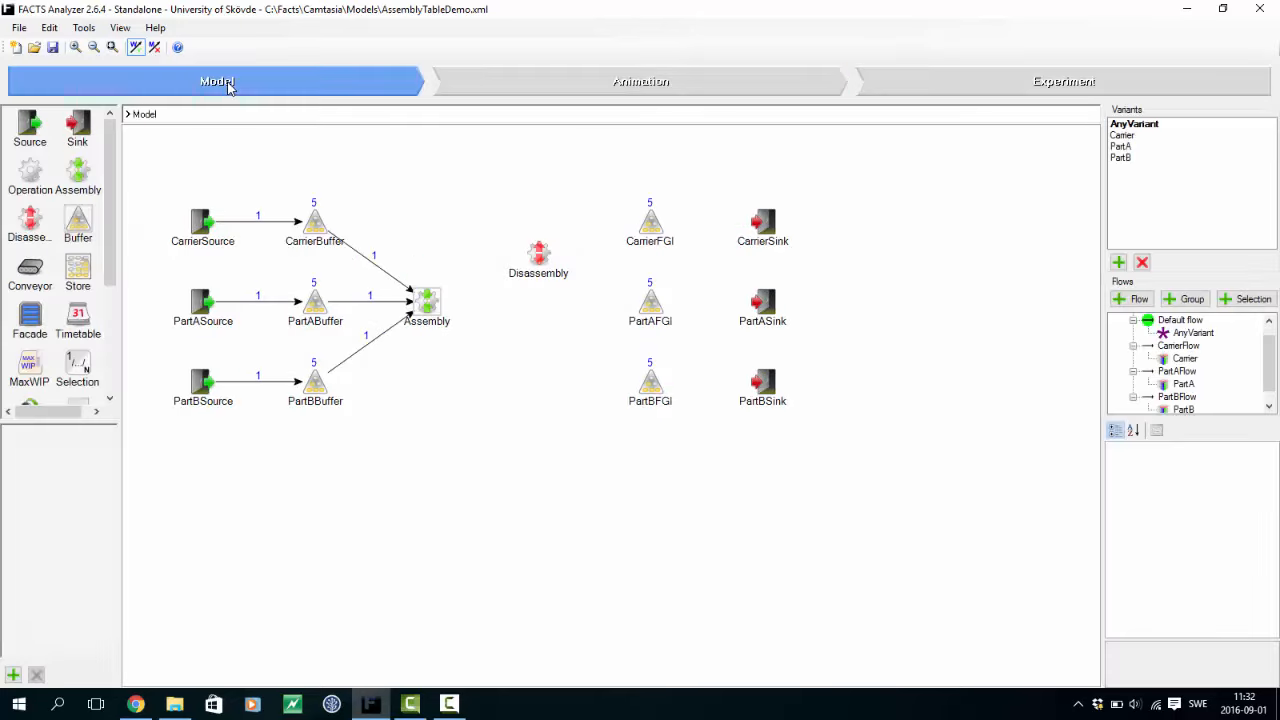
pyautogui.click(428, 300)
pyautogui.doubleClick(1238, 500)
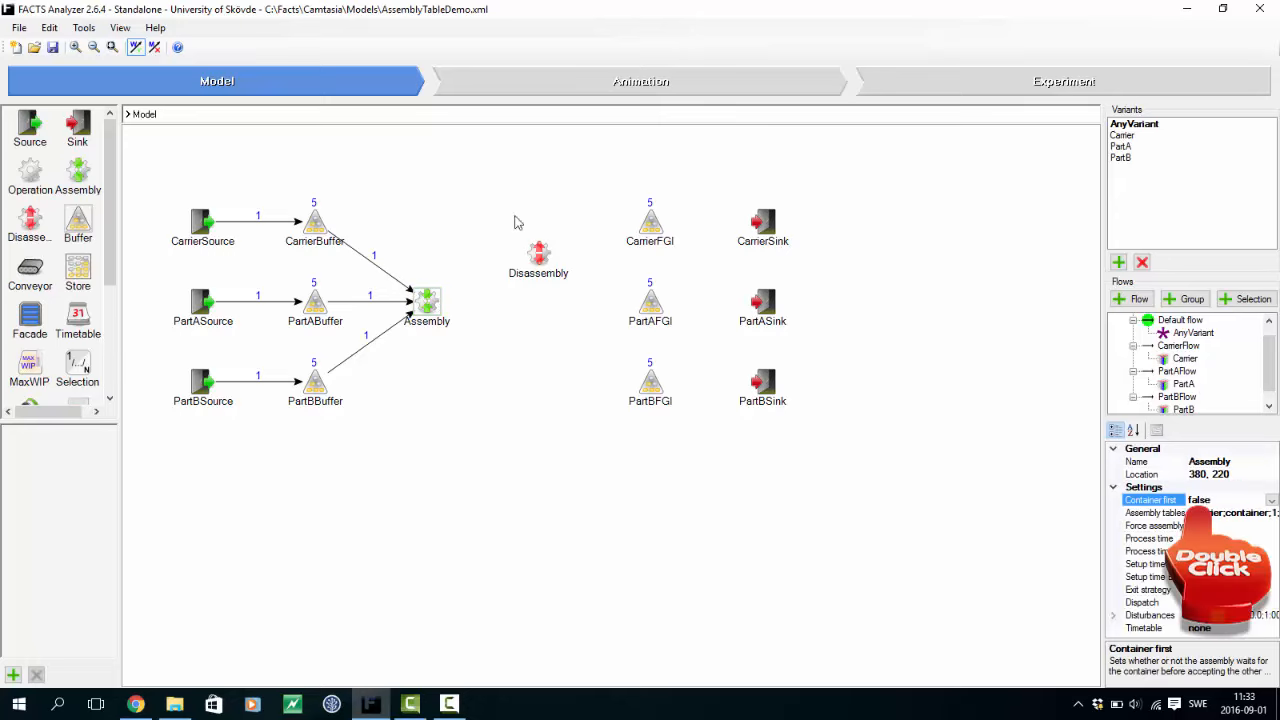
# Step: Animate the model to check how the station assembles without waiting for the container, and reset the simulation
pyautogui.click(515, 92)
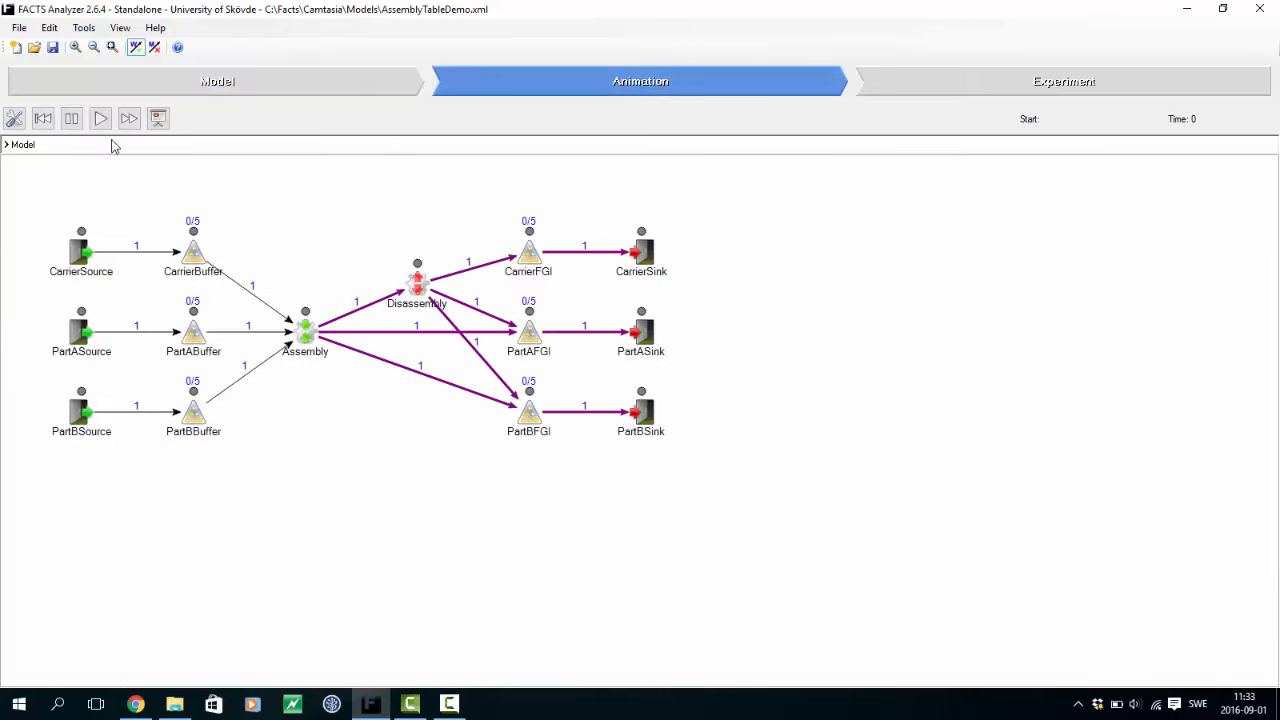
pyautogui.click(101, 118)
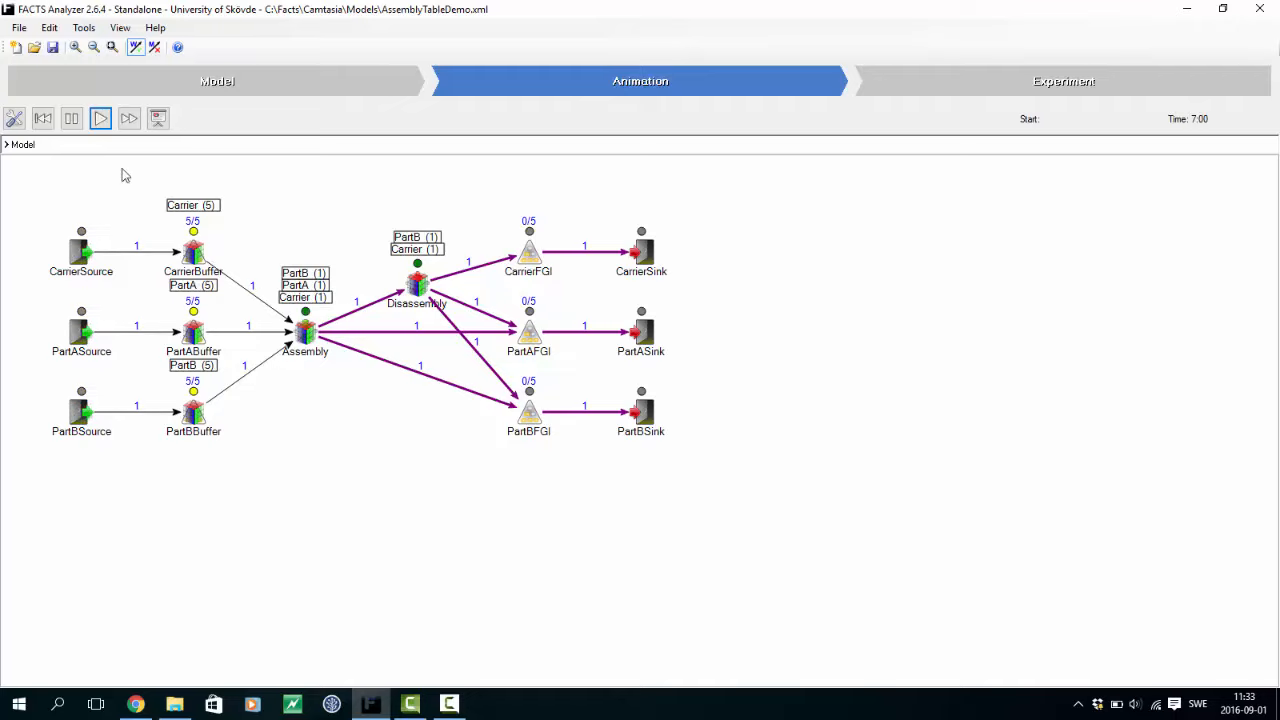
pyautogui.click(42, 118)
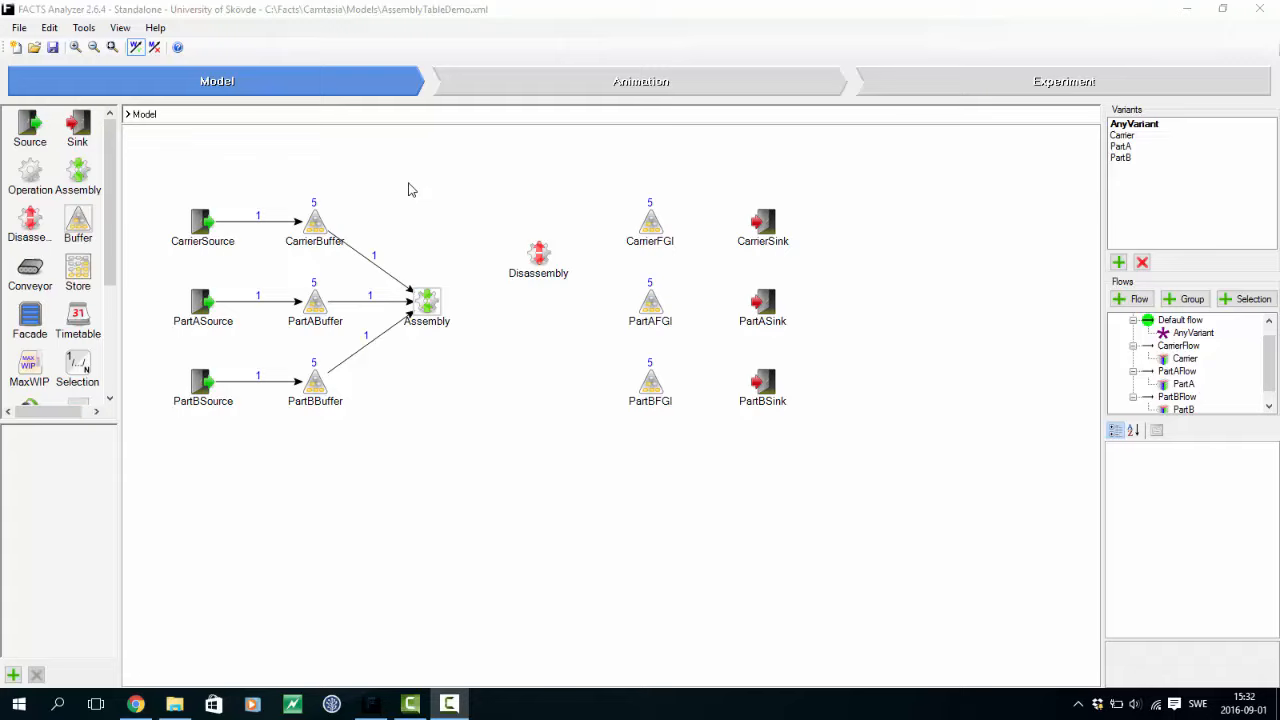
# Step: Add a second assembly table to the Assembly station containing Carrier and PartB, with PartB as its assembly identity
pyautogui.click(436, 305)
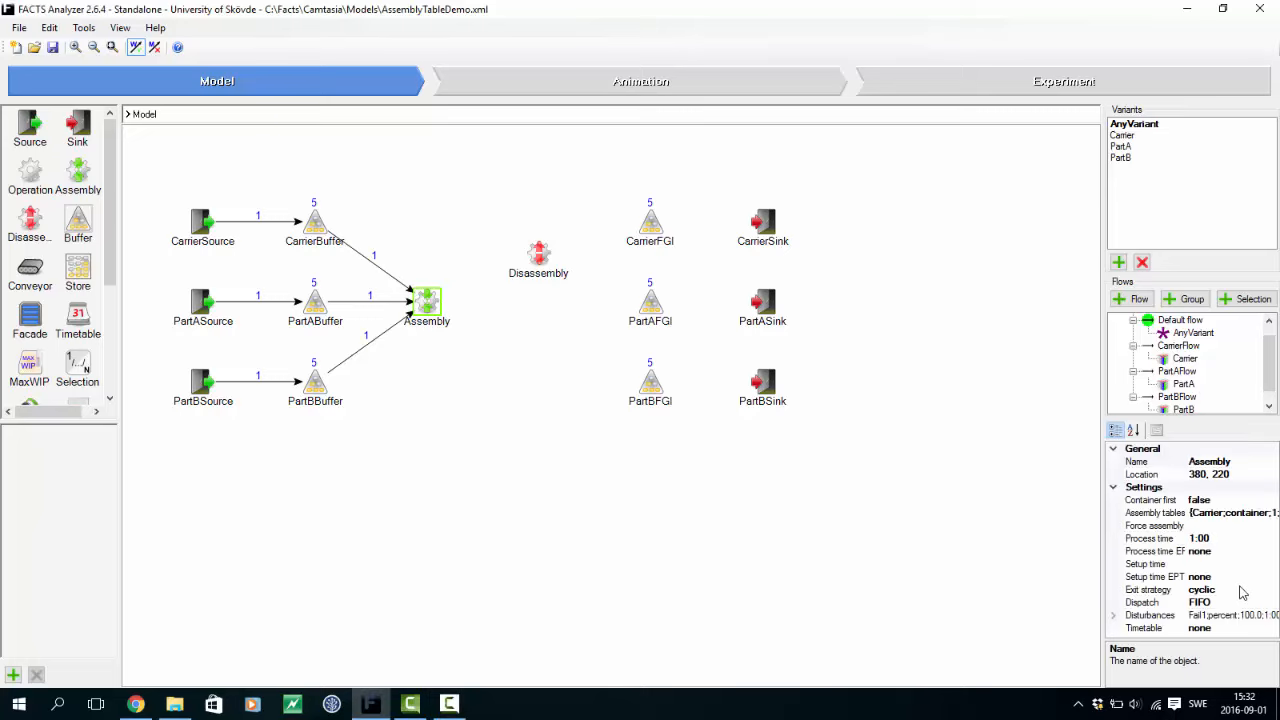
pyautogui.click(1253, 512)
pyautogui.click(1272, 513)
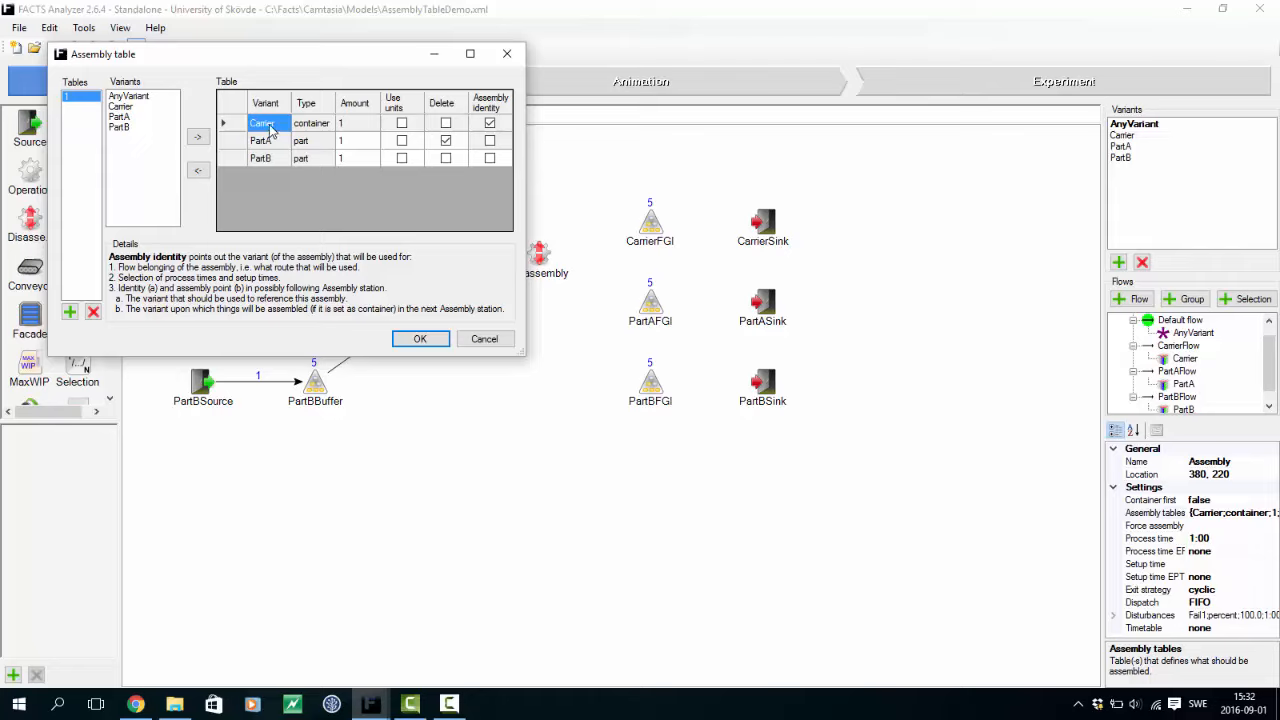
pyautogui.click(70, 313)
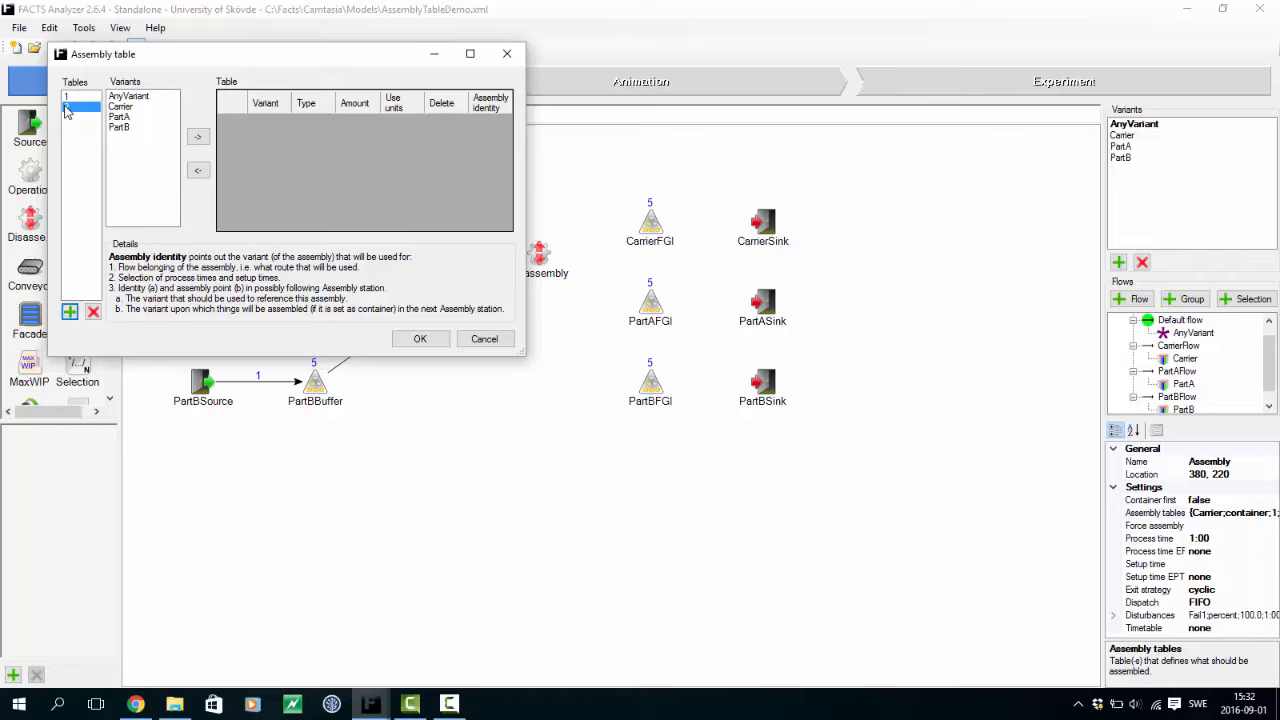
pyautogui.click(120, 106)
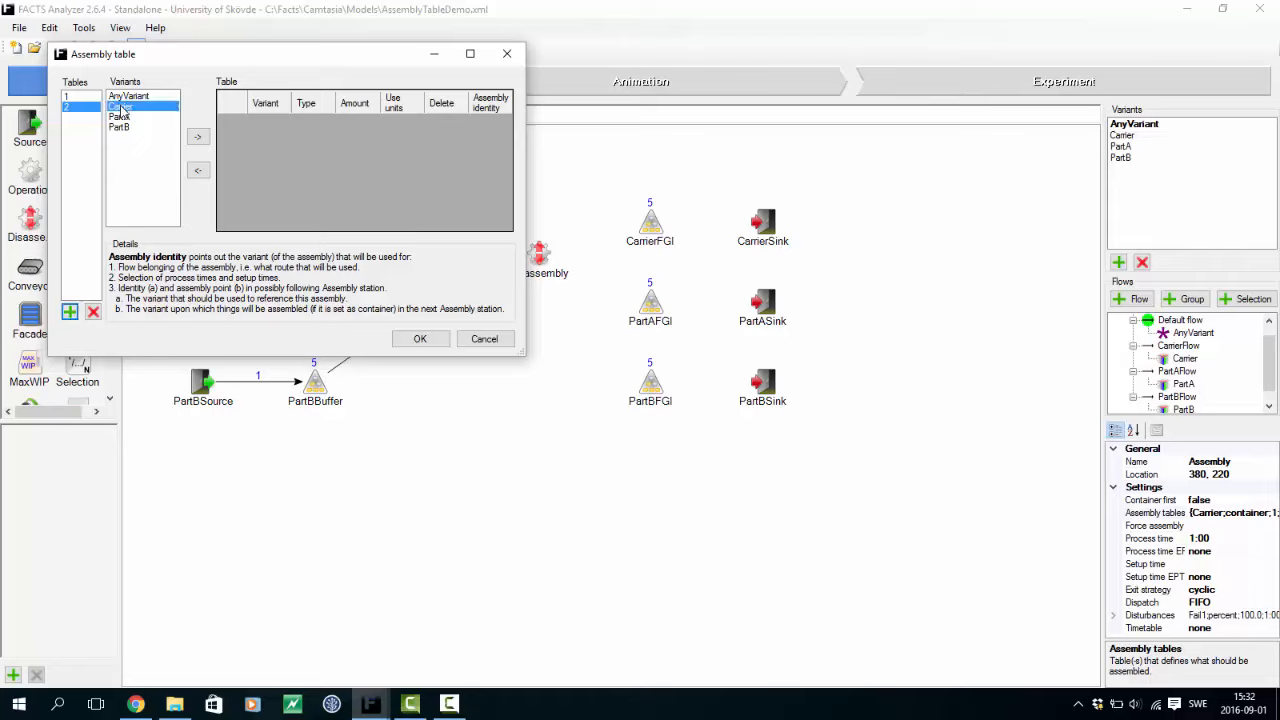
pyautogui.click(198, 138)
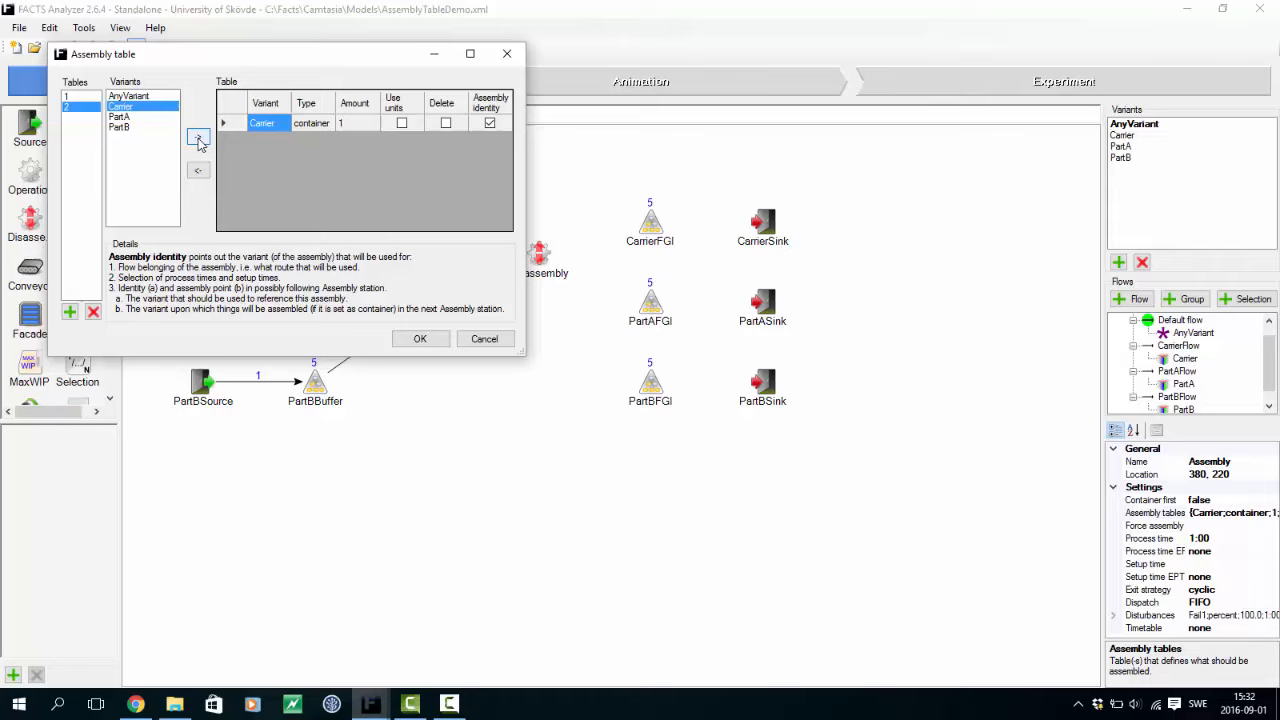
pyautogui.click(136, 128)
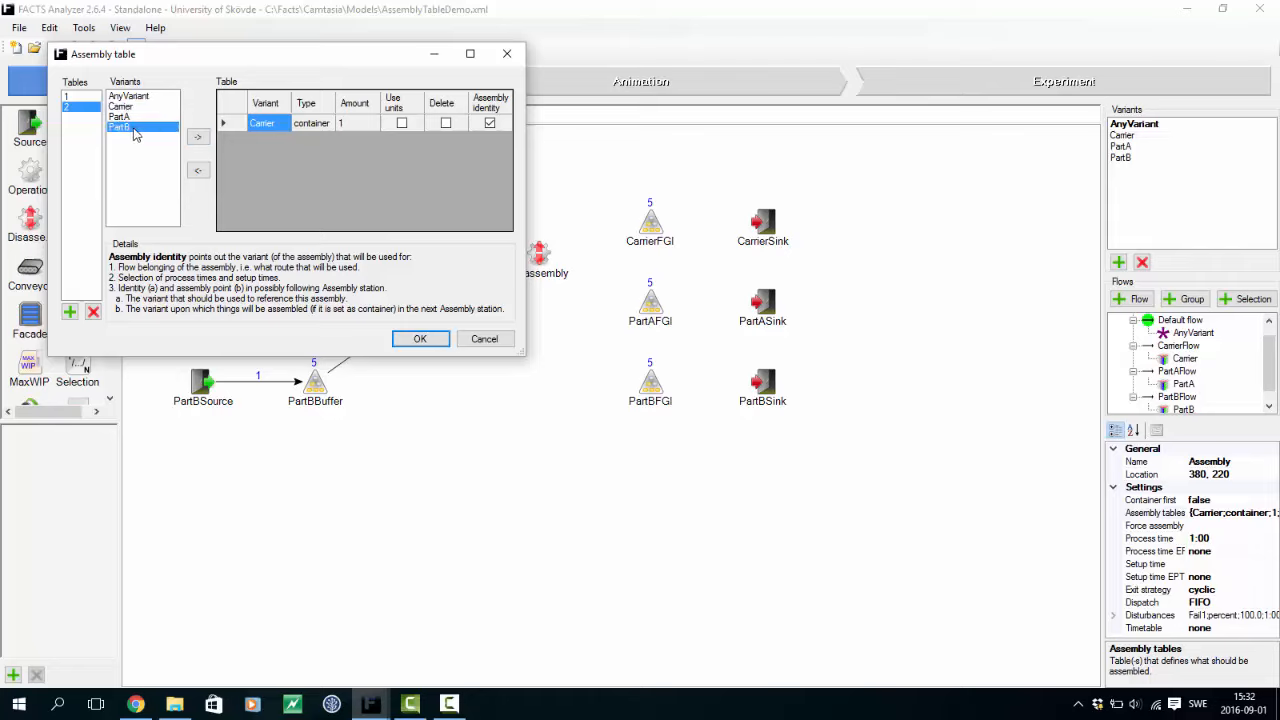
pyautogui.click(199, 140)
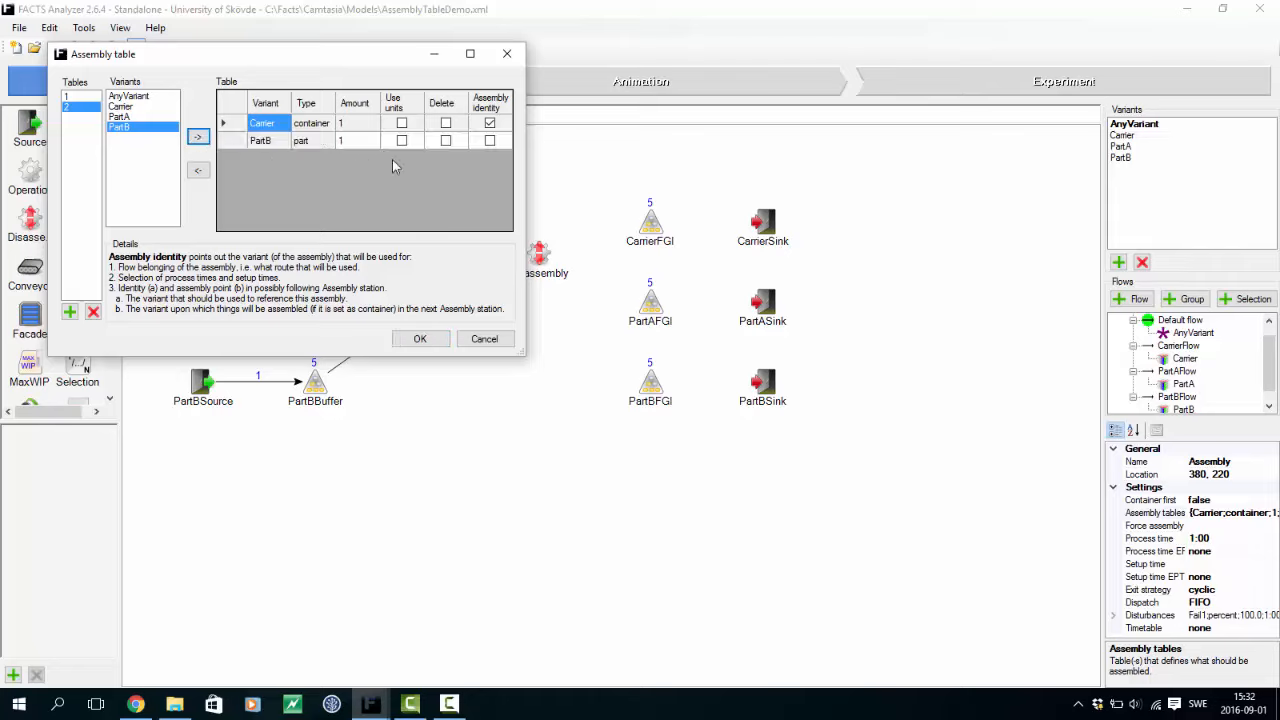
pyautogui.click(490, 141)
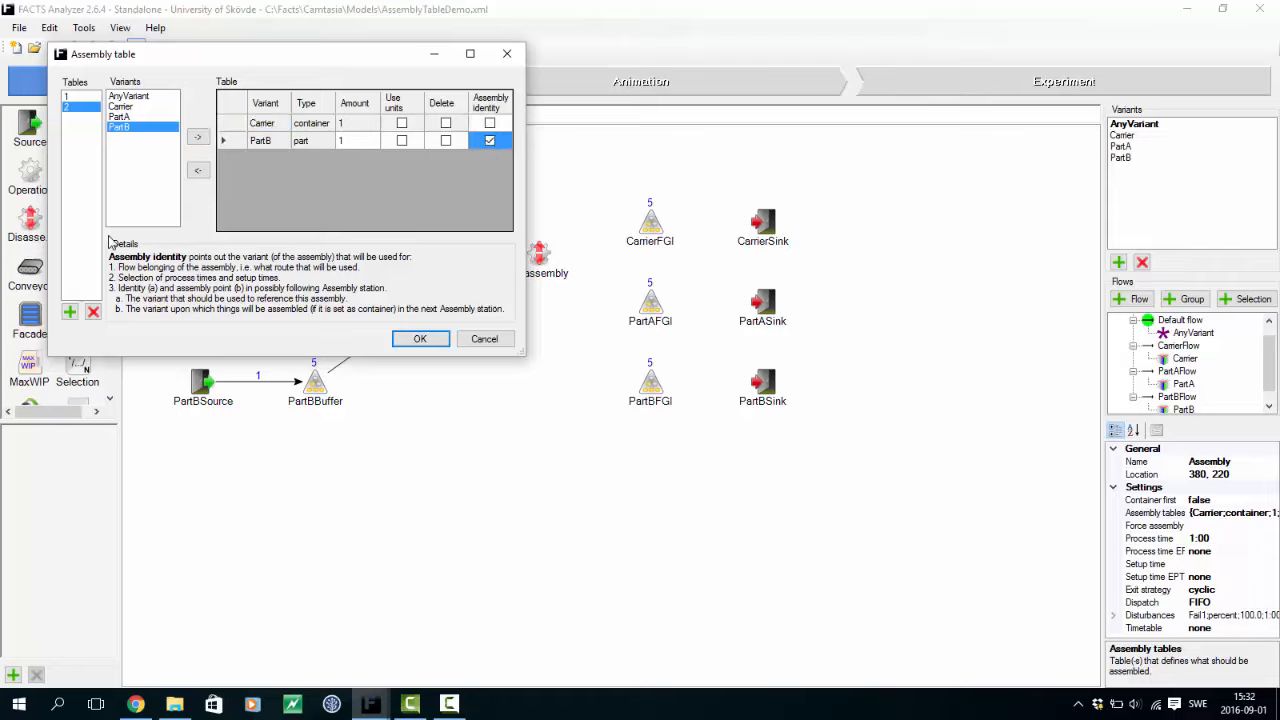
# Step: Remove PartB from the Assembly station's first assembly table
pyautogui.click(86, 97)
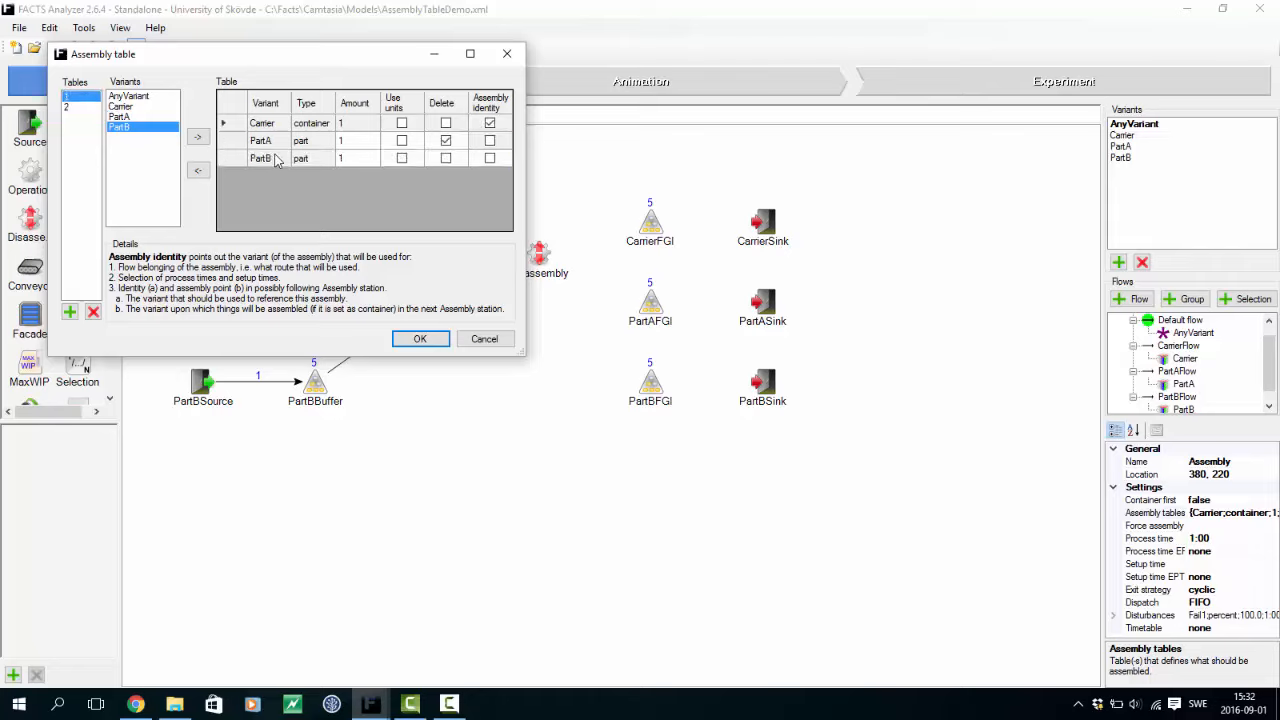
pyautogui.click(235, 159)
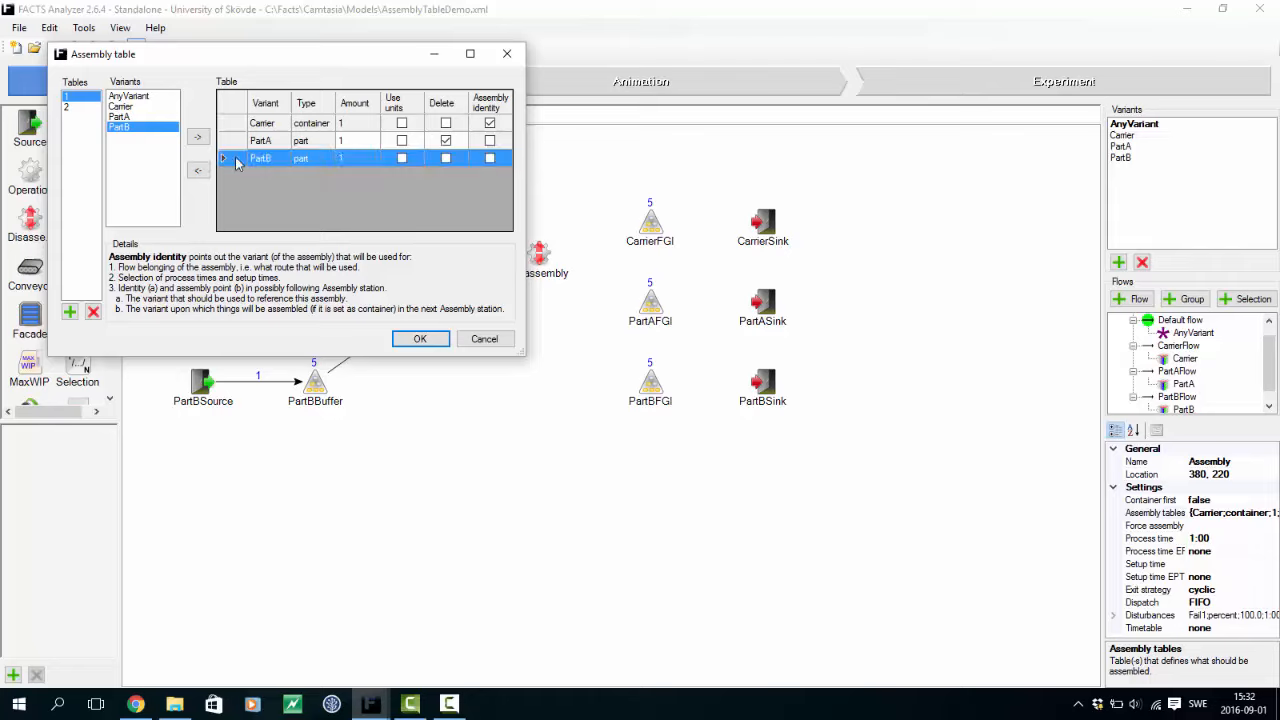
pyautogui.click(198, 170)
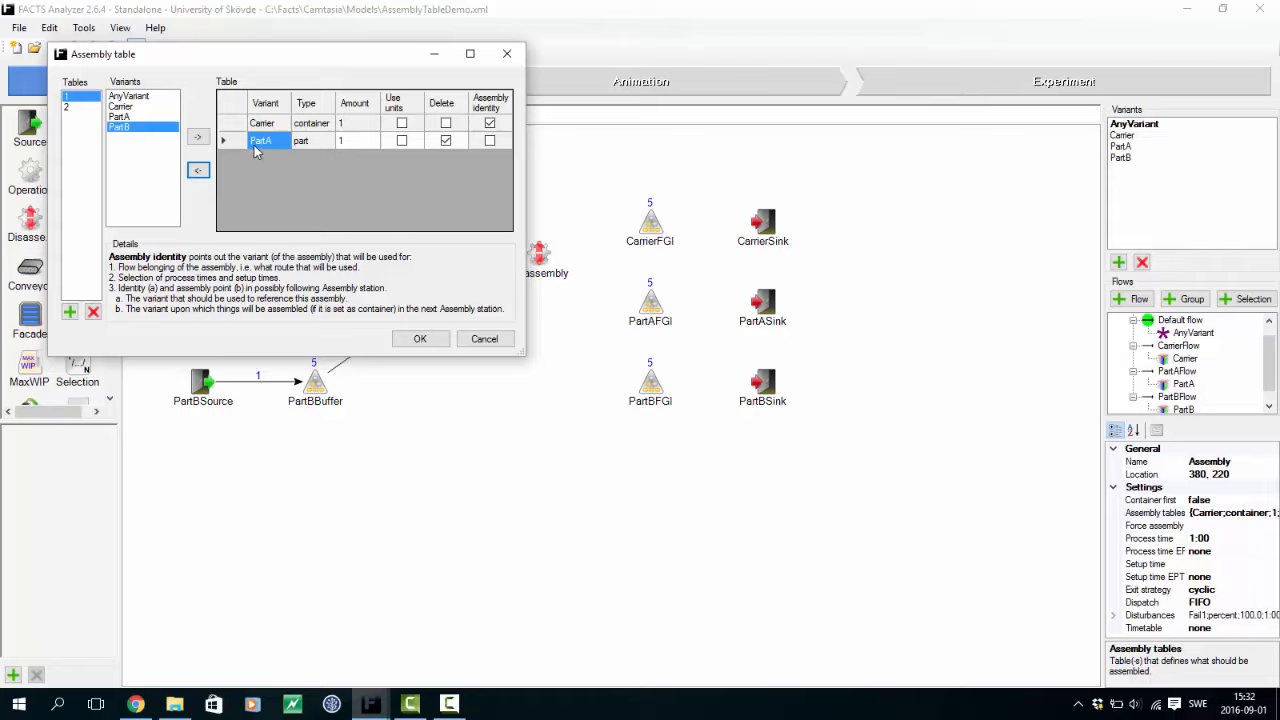
# Step: Compare the two assembly tables, and in the first one turn off deletion of PartA and make it the assembly identity
pyautogui.click(70, 107)
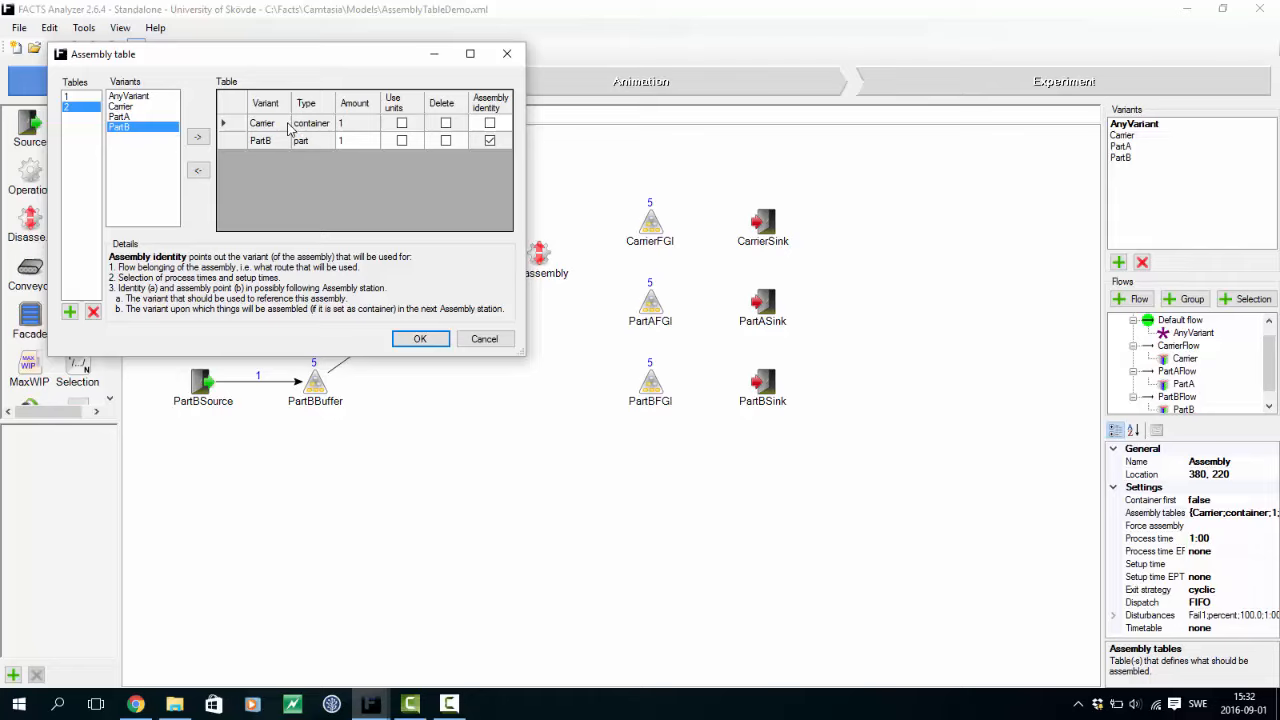
pyautogui.click(86, 97)
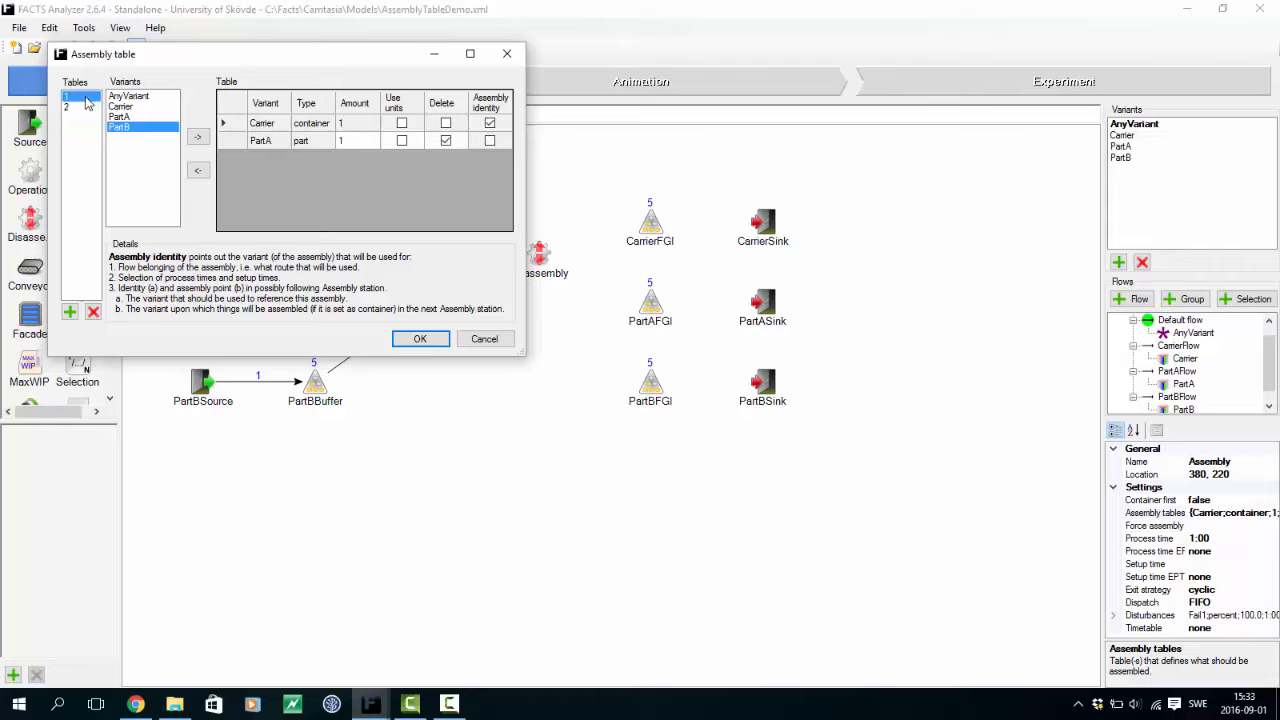
pyautogui.click(446, 141)
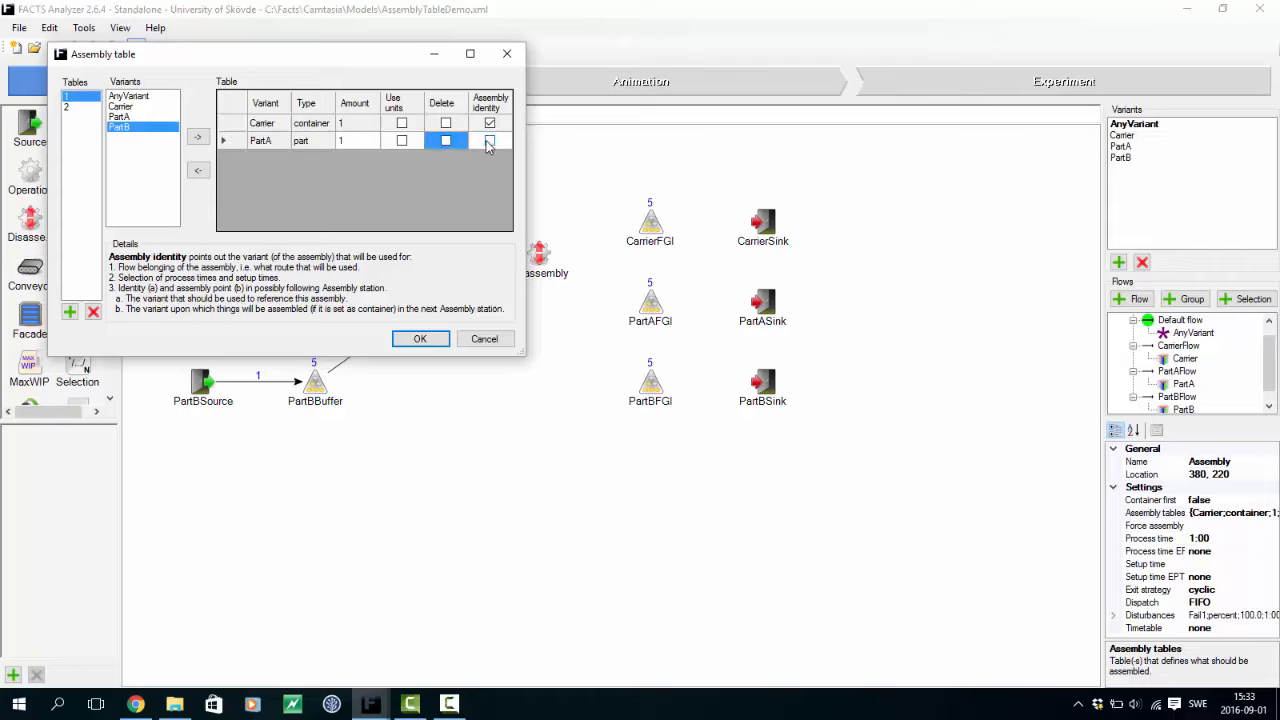
pyautogui.click(489, 141)
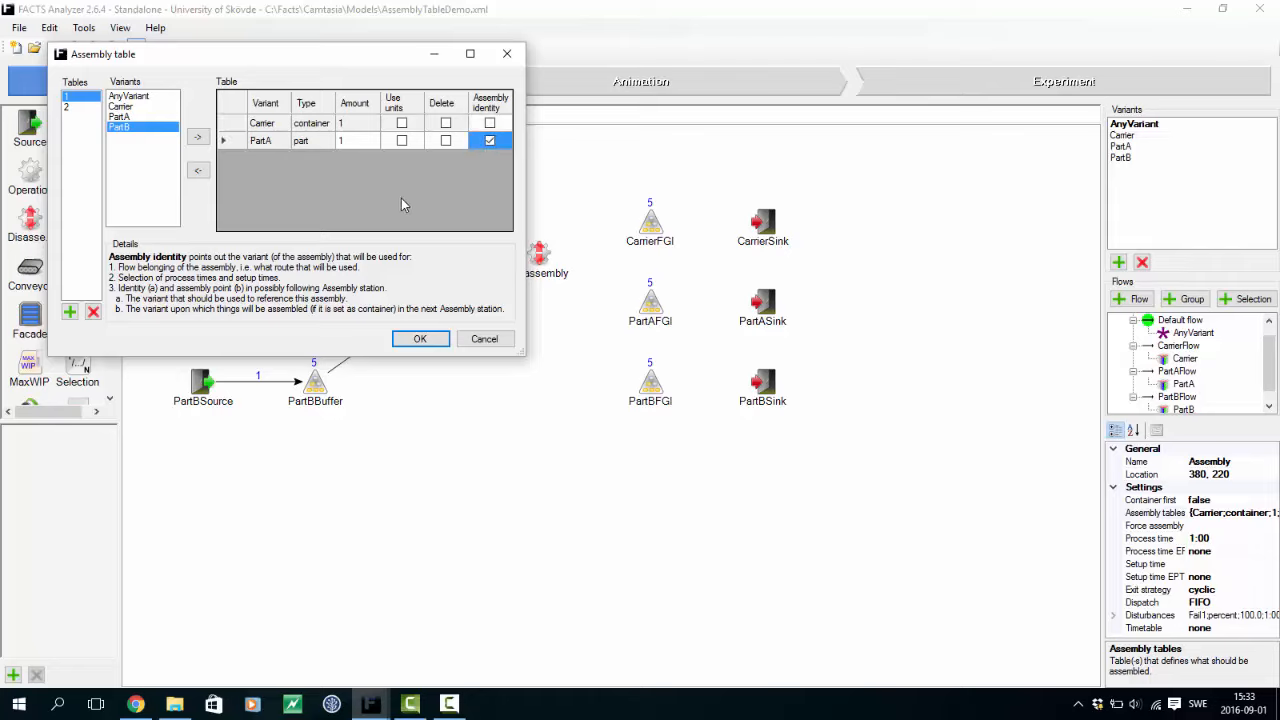
pyautogui.click(421, 339)
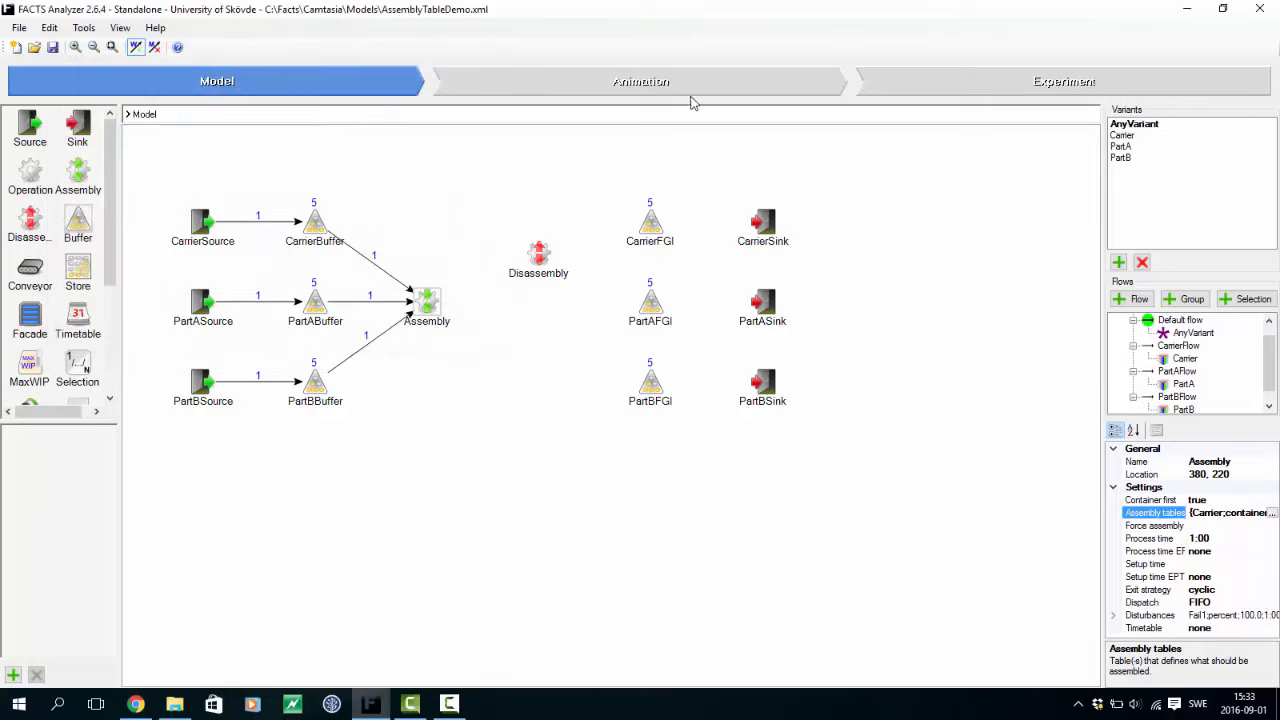
# Step: Animate the model to check which flows the assemblies from the two tables follow
pyautogui.click(689, 91)
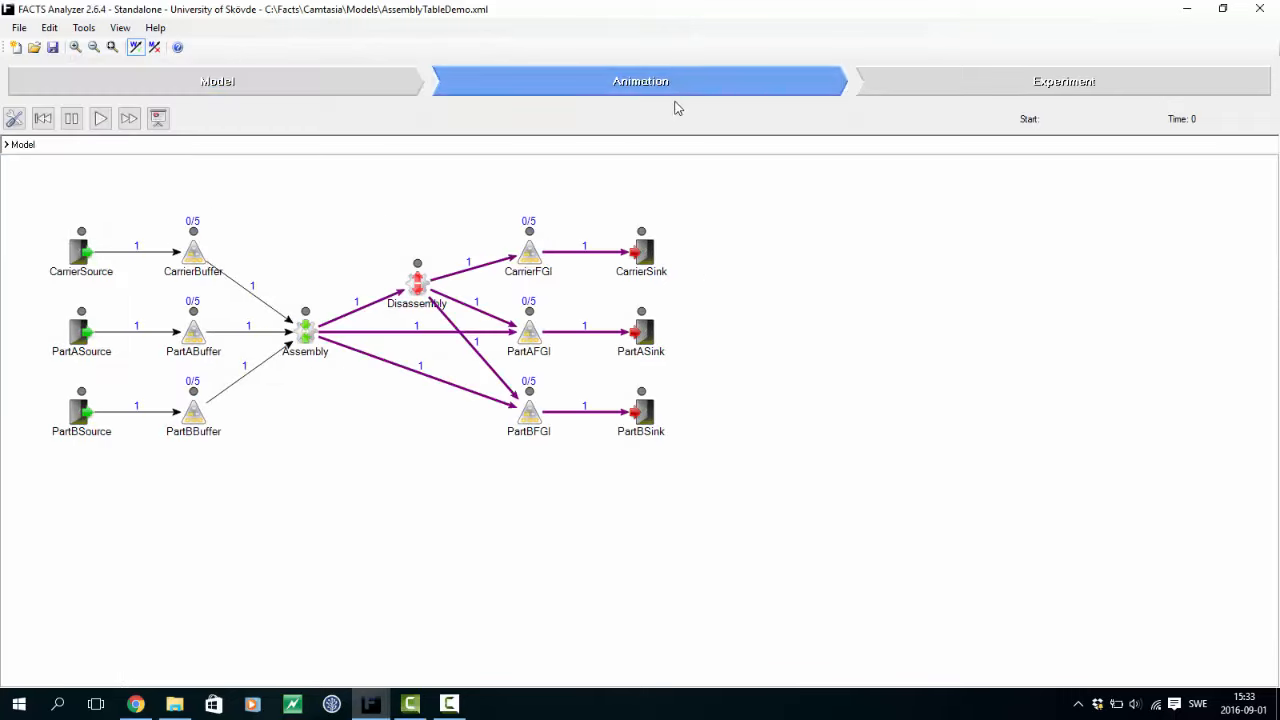
pyautogui.click(101, 118)
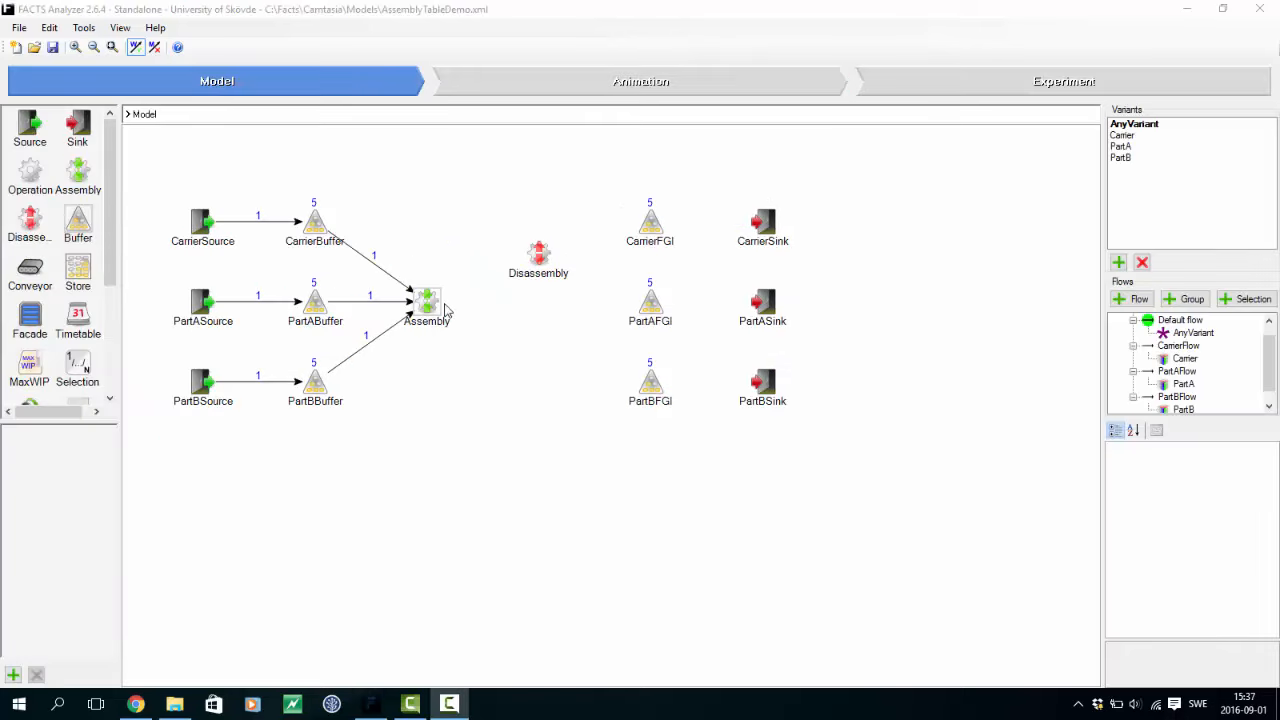
# Step: Open the Assembly station's assembly tables for editing
pyautogui.click(432, 306)
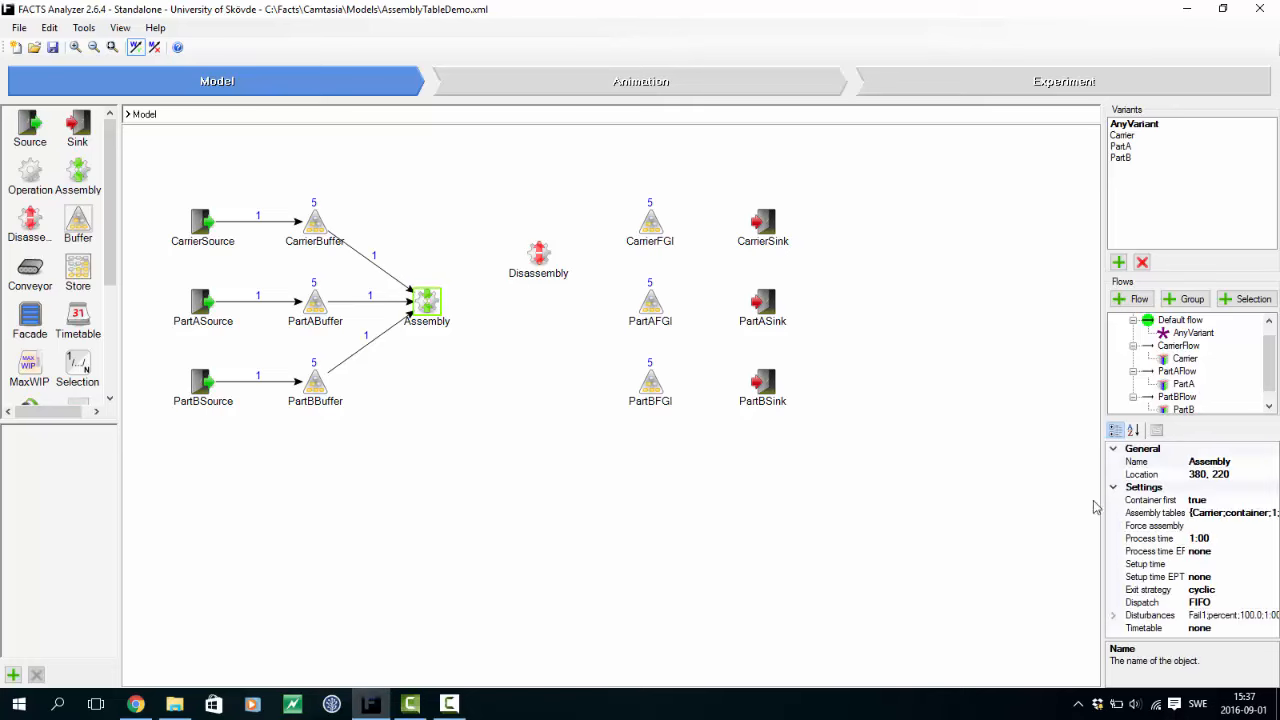
pyautogui.click(1222, 511)
pyautogui.doubleClick(1222, 511)
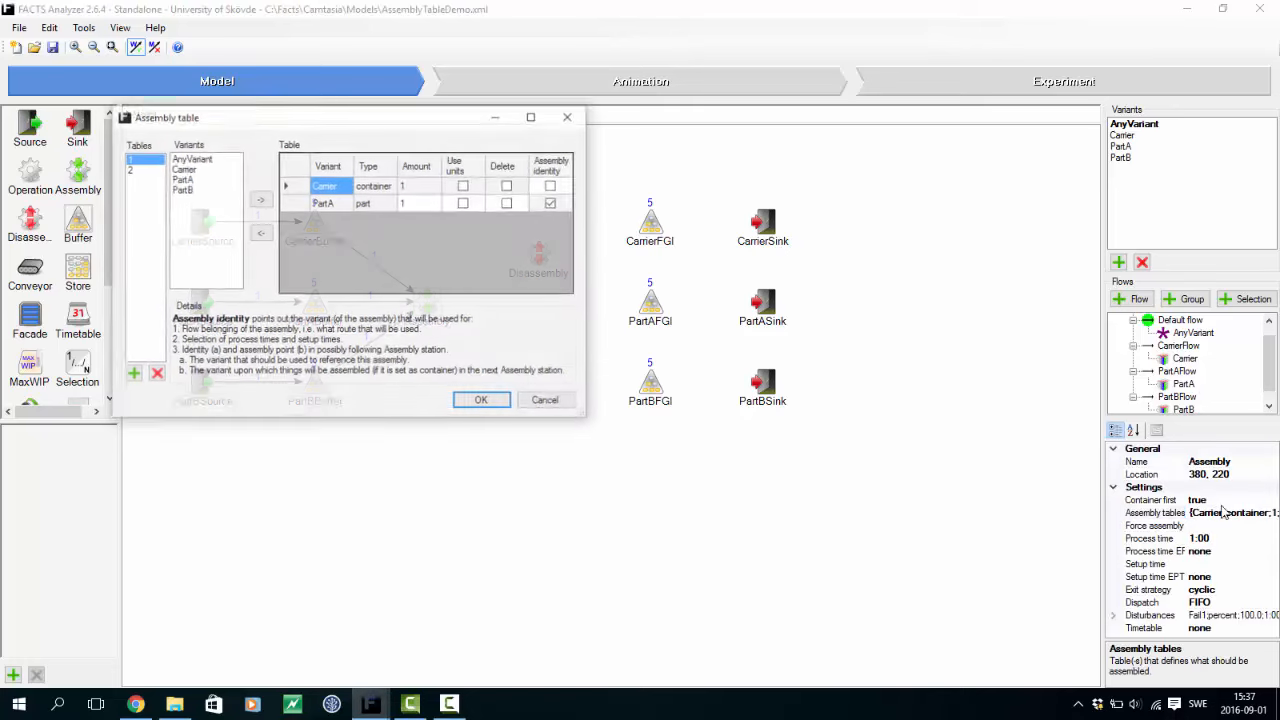